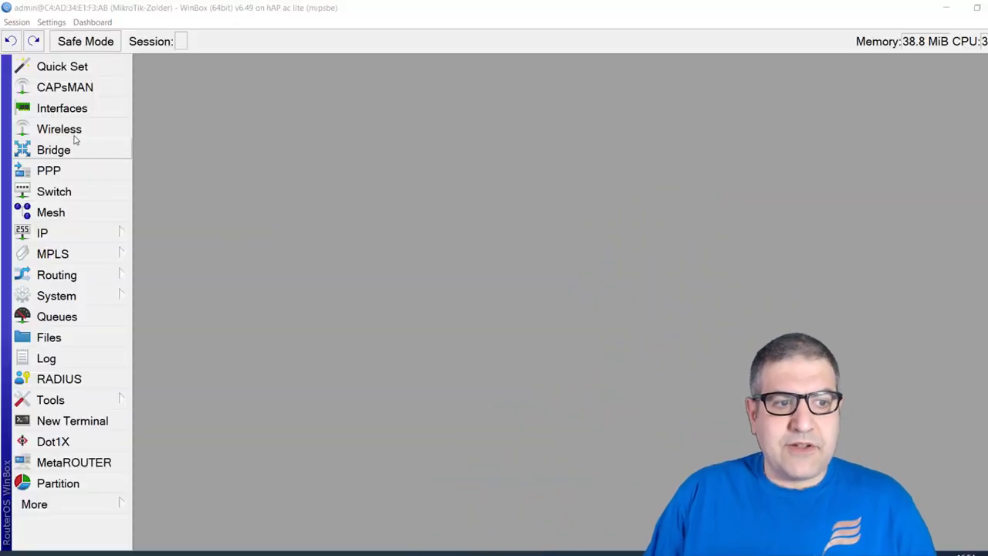
Open the Wireless interface list and open wlan1's properties, which show station mode on 2412 MHz
click(60, 129)
drag(297, 173, 303, 67)
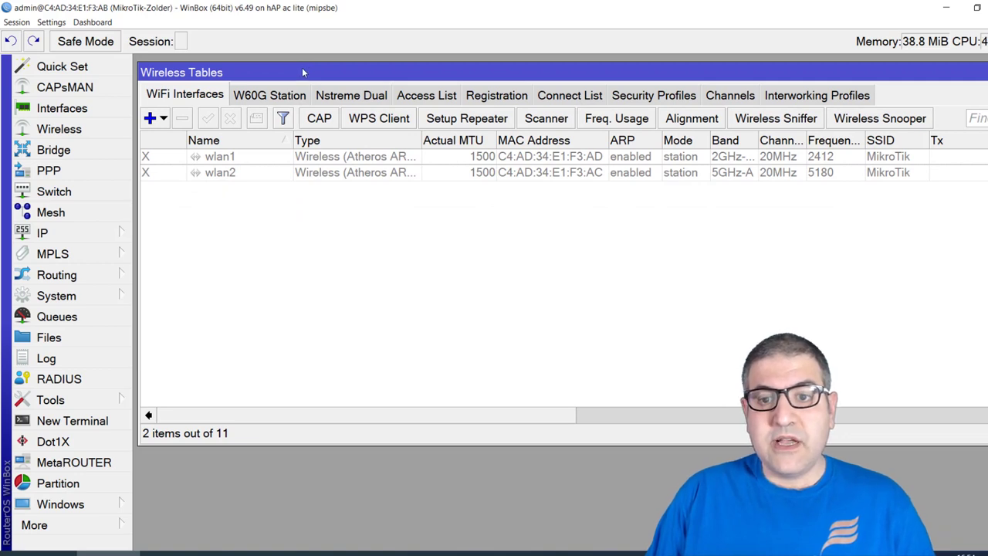
click(219, 160)
click(226, 175)
click(229, 159)
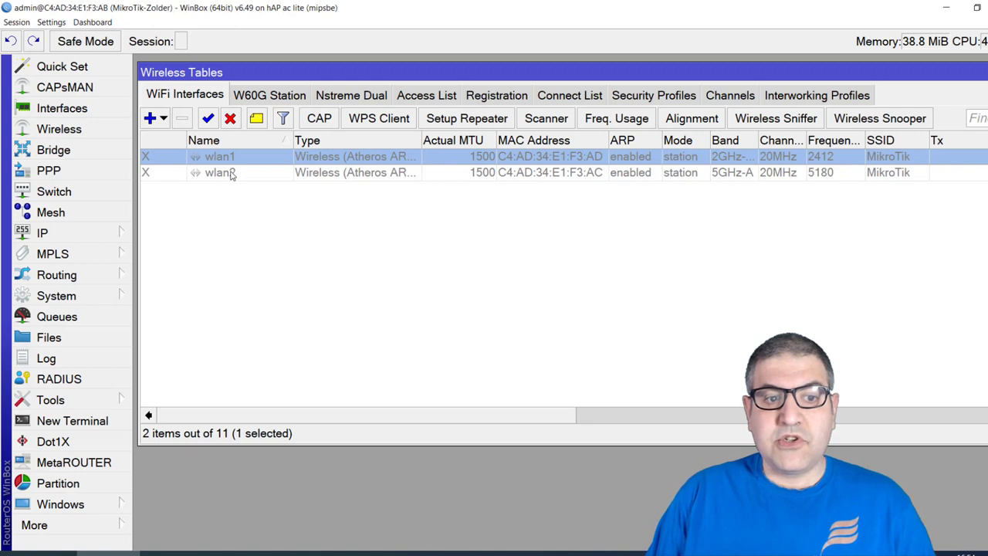
click(231, 173)
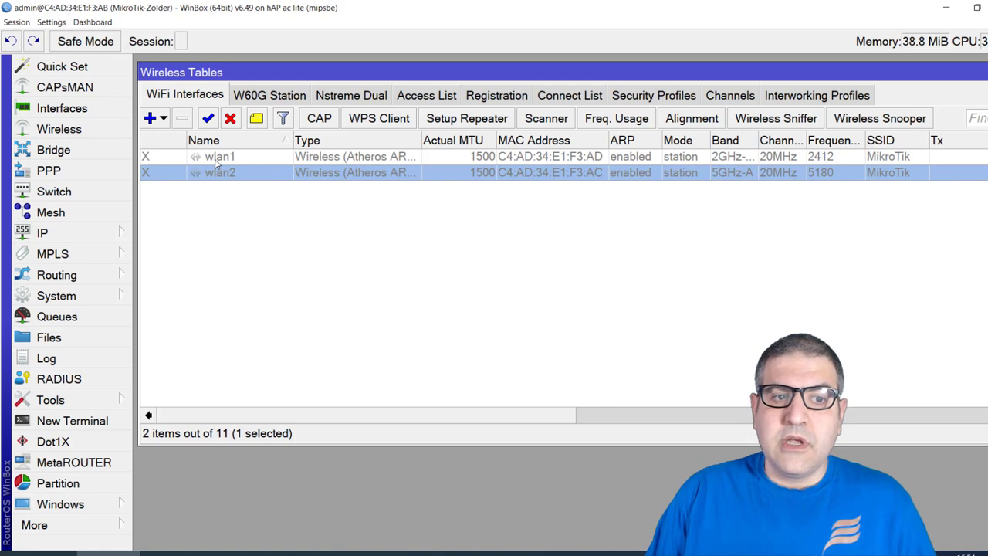
click(223, 159)
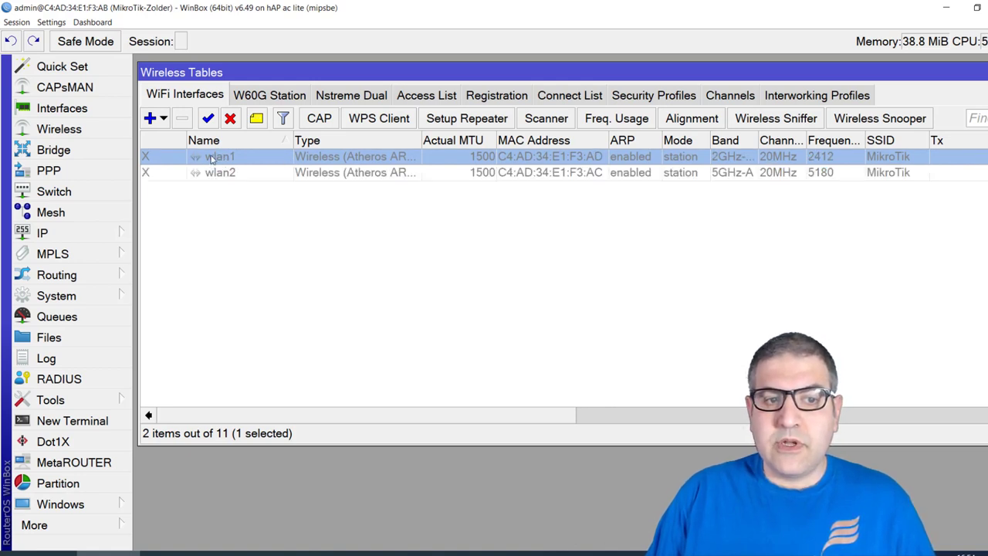
double_click(212, 158)
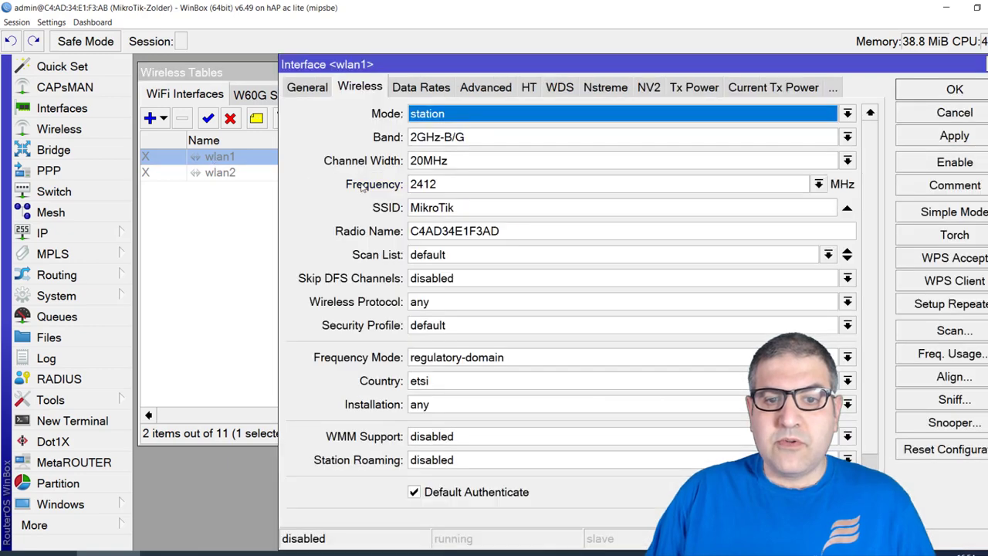
Run a frequency usage scan on wlan1 and pick 2472 MHz as the least-used channel
drag(776, 68, 674, 40)
click(834, 353)
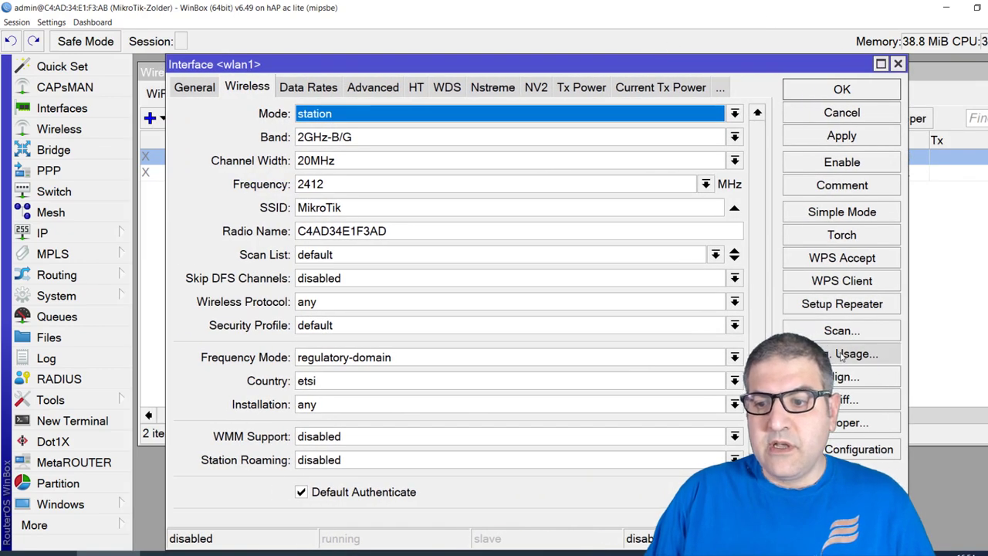
click(965, 116)
drag(868, 97, 722, 70)
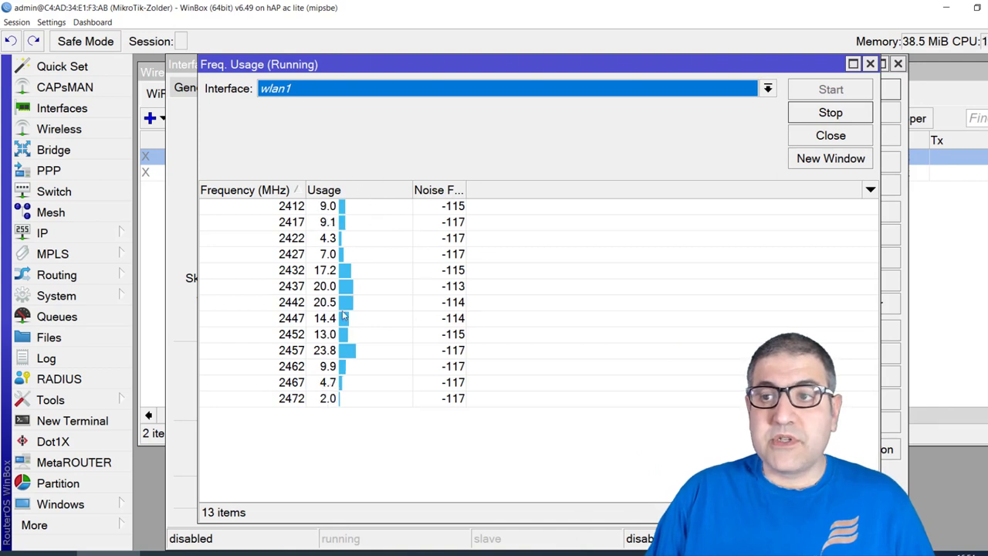
click(331, 405)
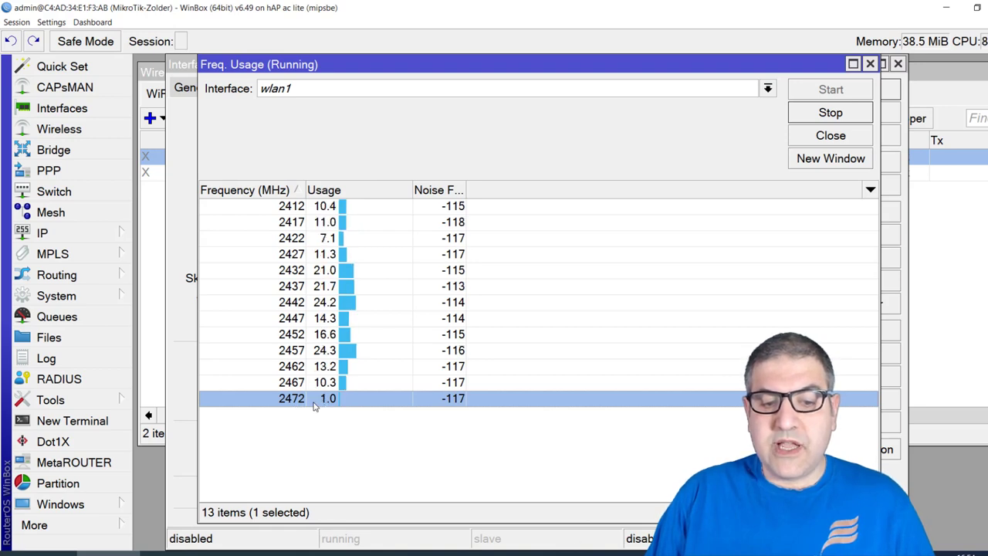
click(831, 112)
Set wlan1 to ap bridge mode, band 2GHz-only-N, frequency 2472
click(870, 63)
click(363, 116)
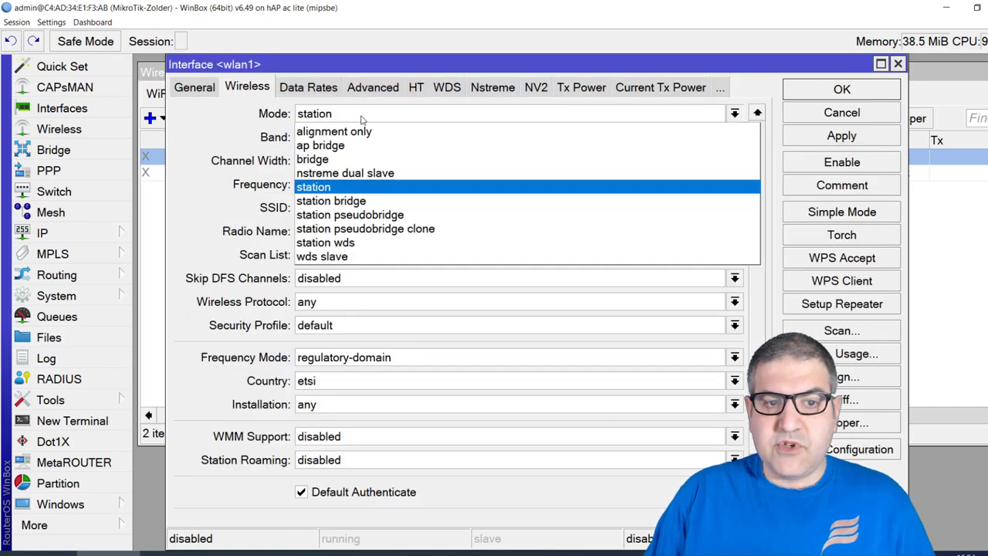
click(355, 146)
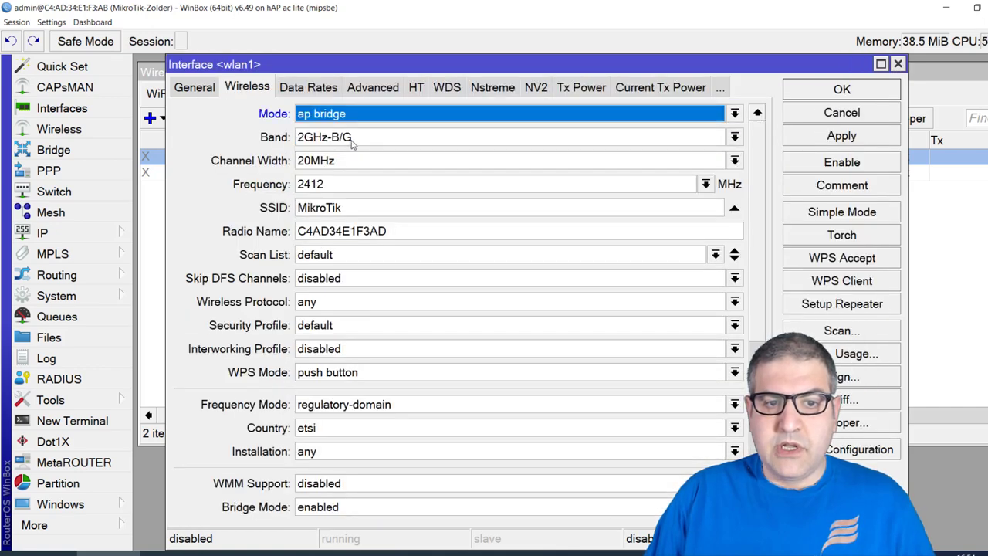
click(351, 140)
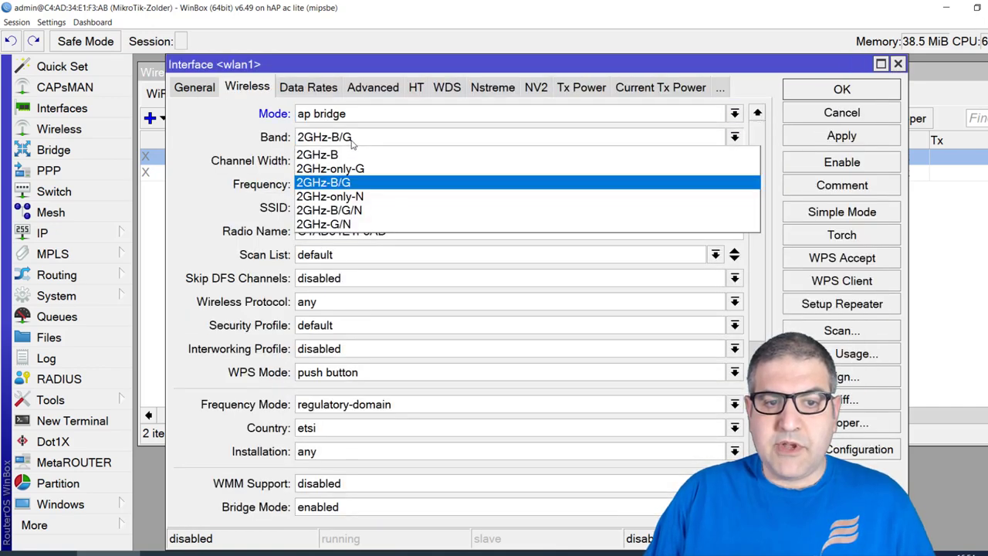
click(364, 197)
double_click(338, 184)
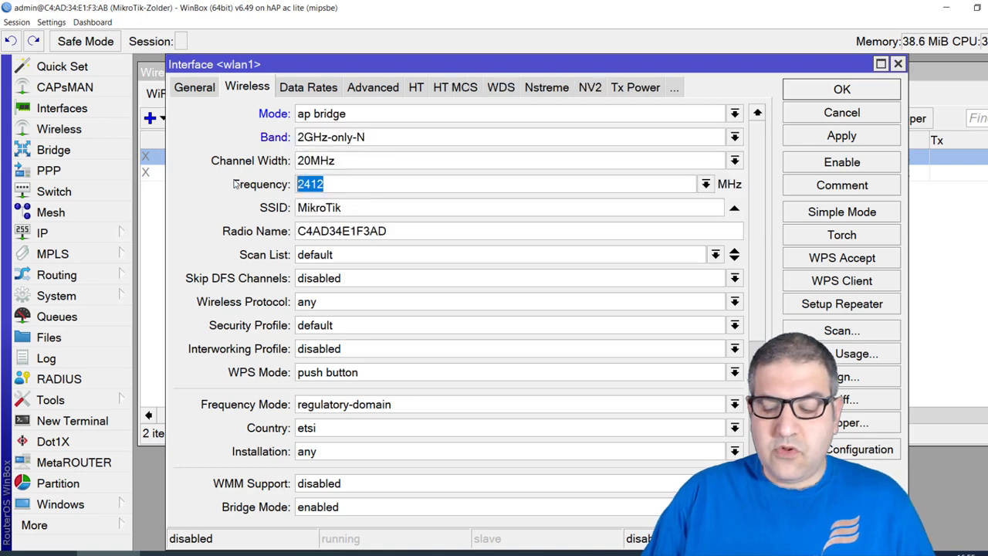
text(2472)
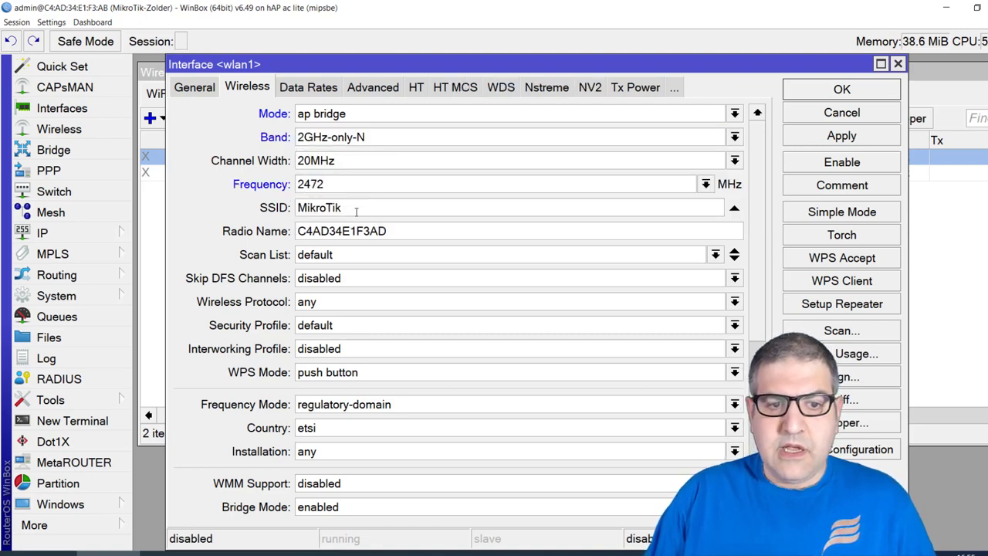
Set country netherlands and indoor installation, then apply, enable wlan1 and confirm
double_click(311, 206)
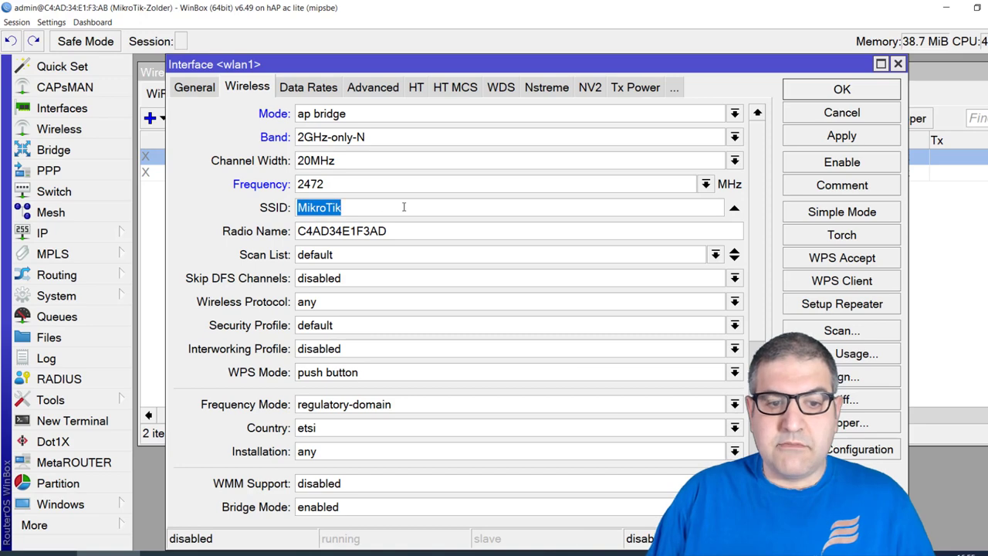
click(335, 430)
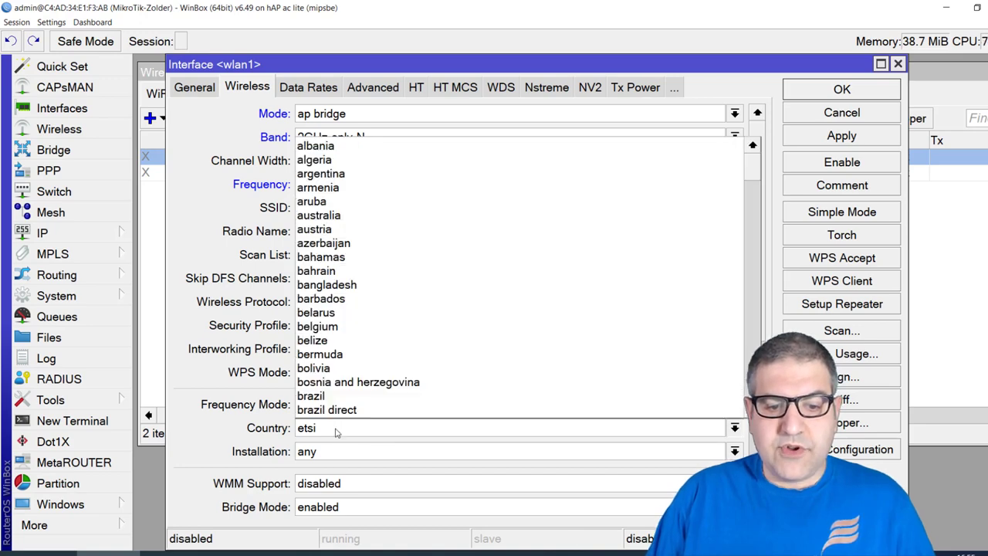
text(nepal)
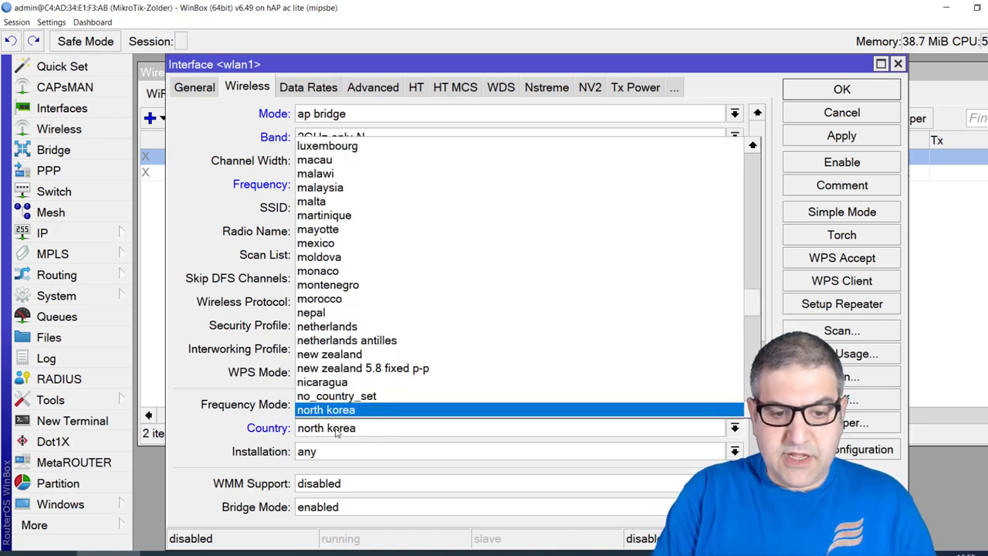
key(Down)
key(Return)
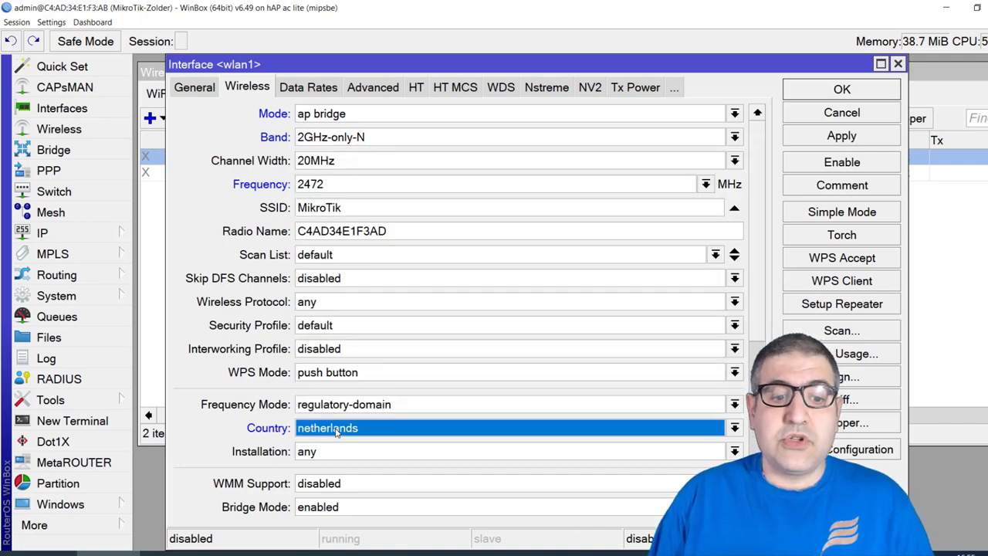
click(343, 455)
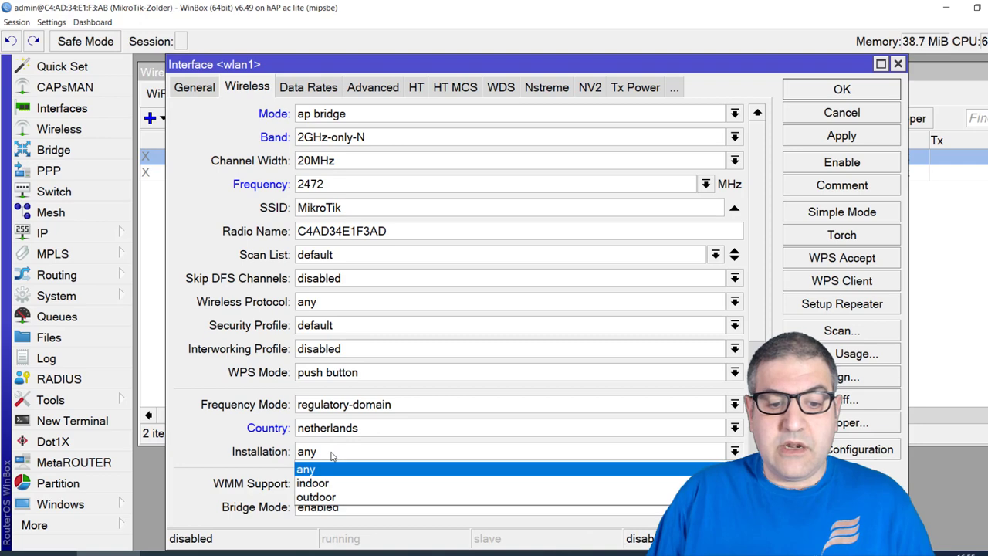
click(340, 474)
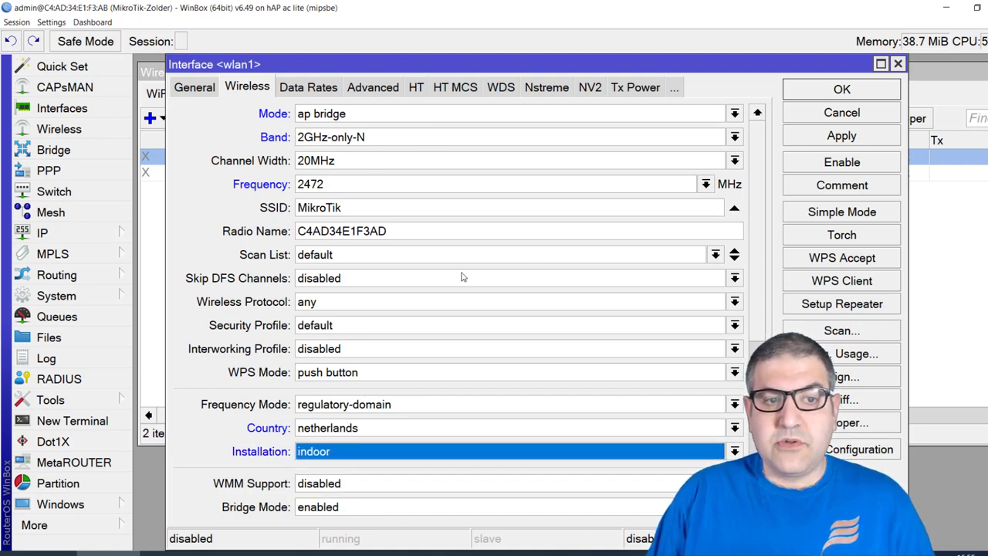
click(830, 136)
click(834, 161)
click(842, 89)
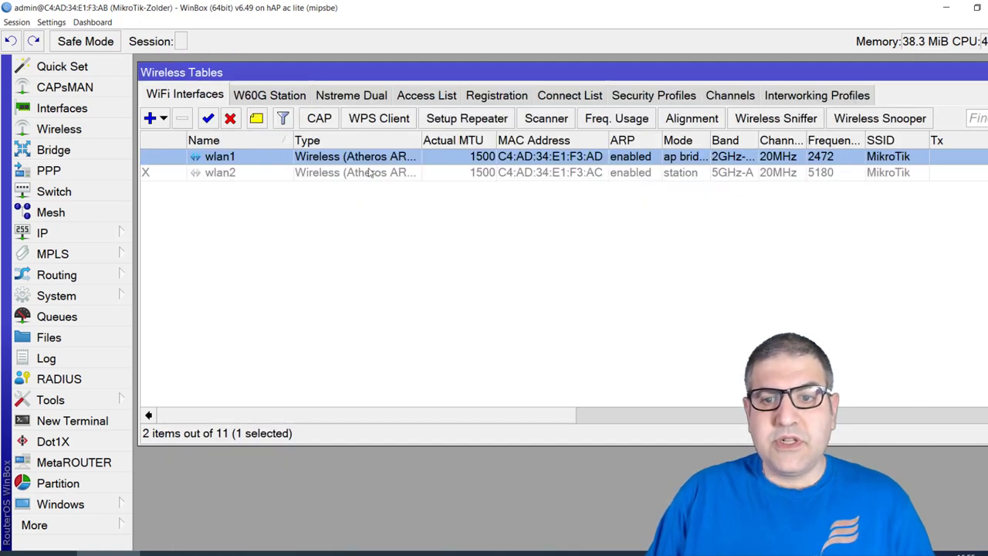
Add IP address 192.168.10.1/24 on interface wlan1 under IP > Addresses
key(Escape)
click(101, 238)
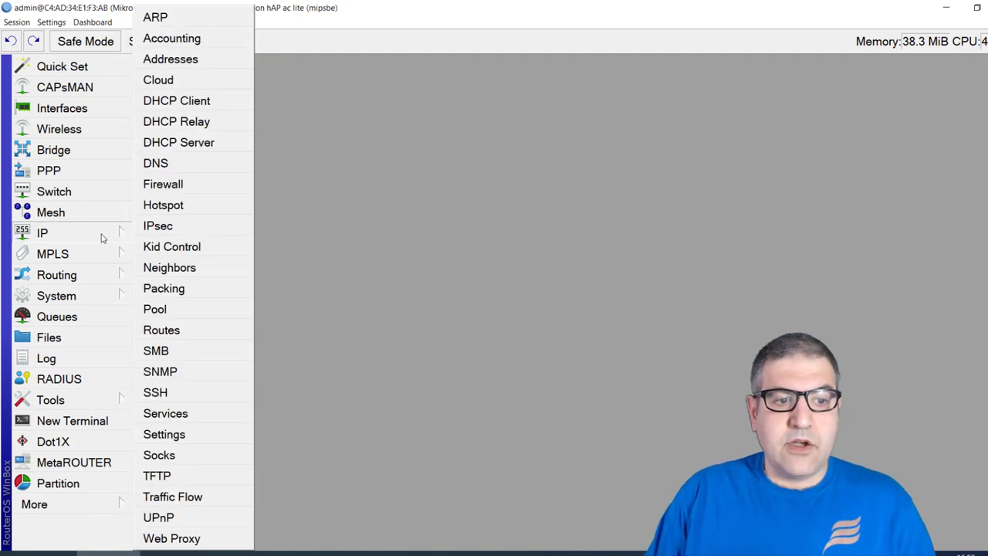
click(193, 65)
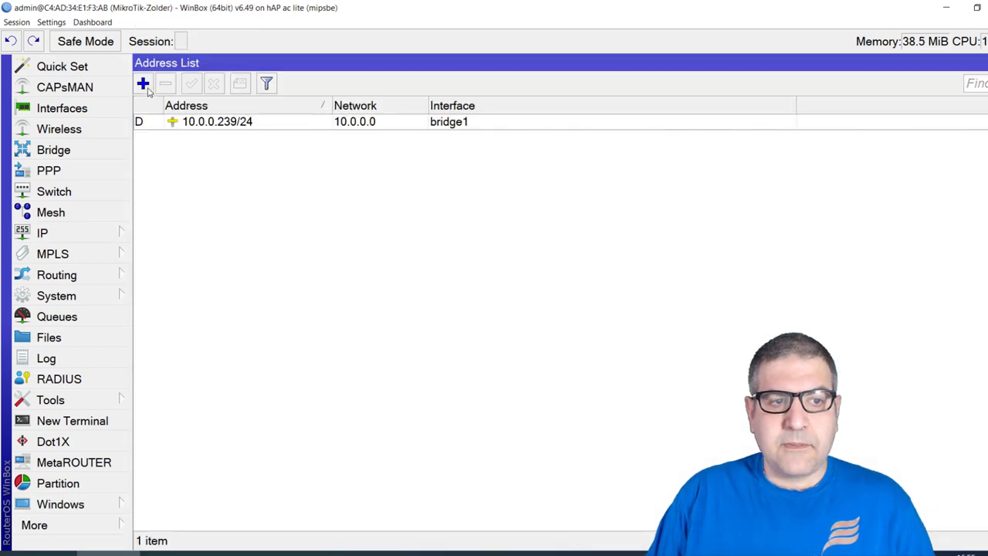
click(142, 84)
drag(280, 248, 246, 143)
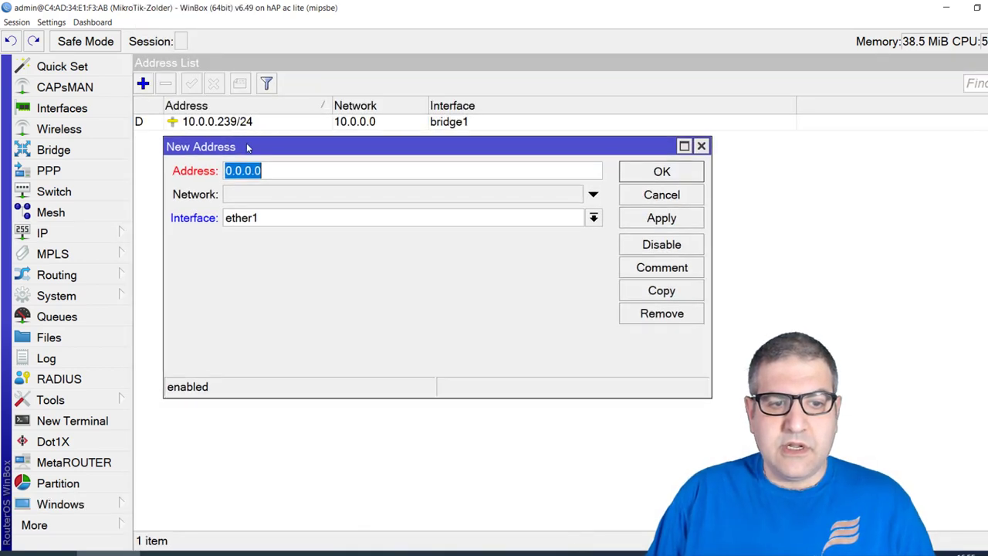
text(192.168.10.1/24)
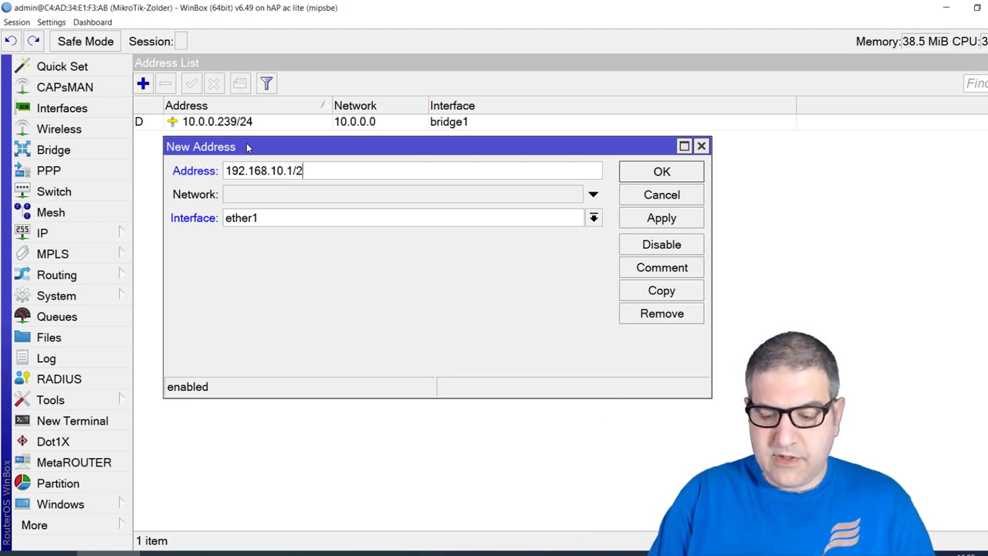
click(308, 220)
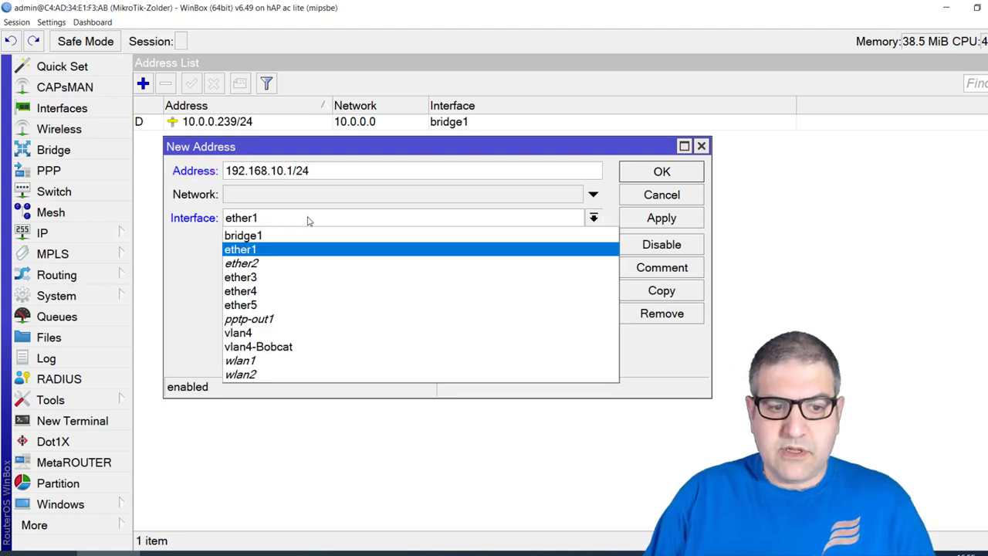
click(258, 360)
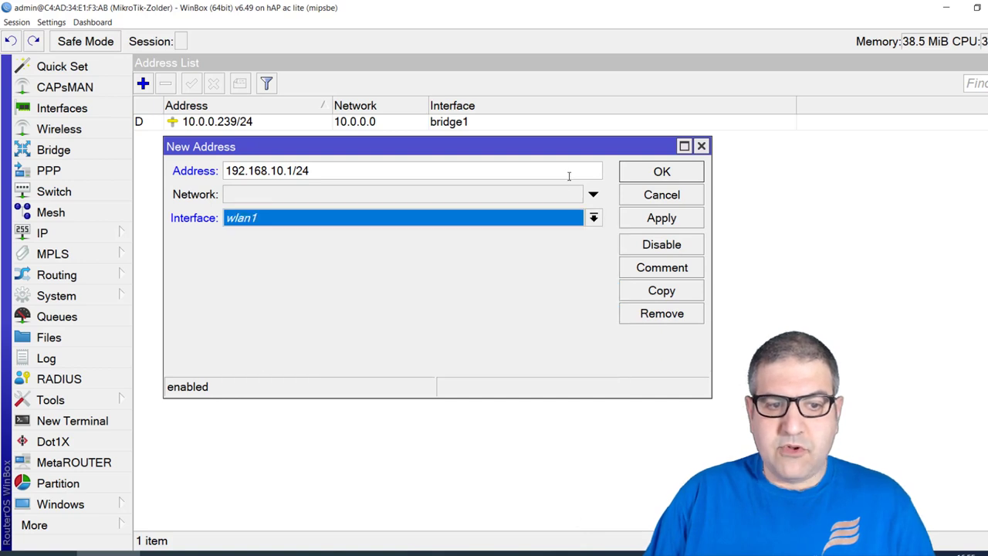
click(649, 176)
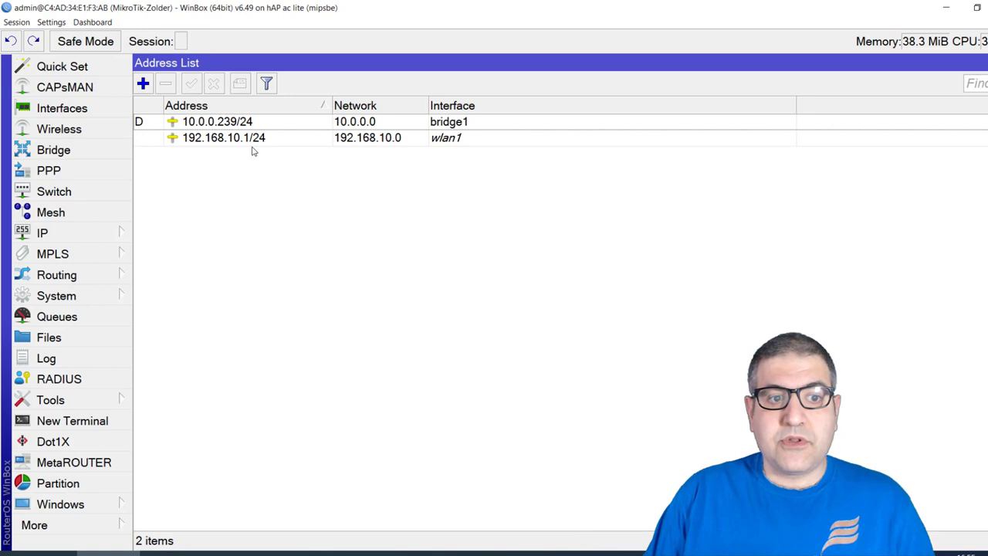
click(379, 139)
key(Escape)
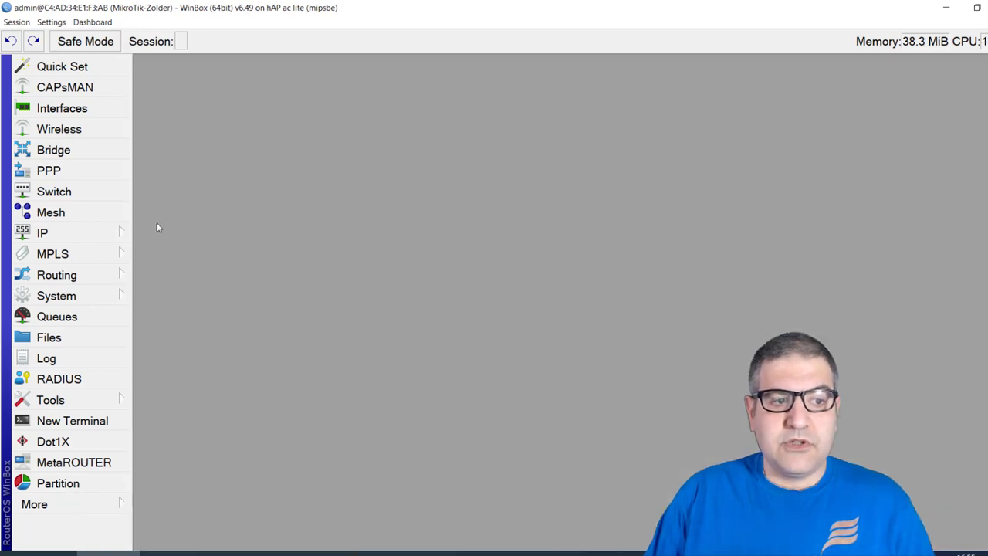
Launch Hotspot Setup from the IP > Hotspot Servers tab
click(107, 239)
click(154, 210)
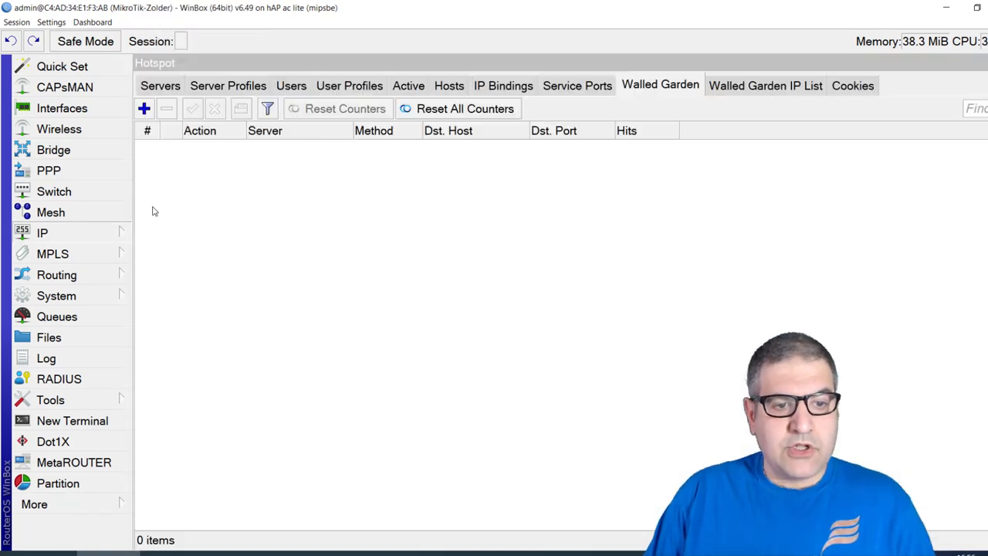
click(177, 89)
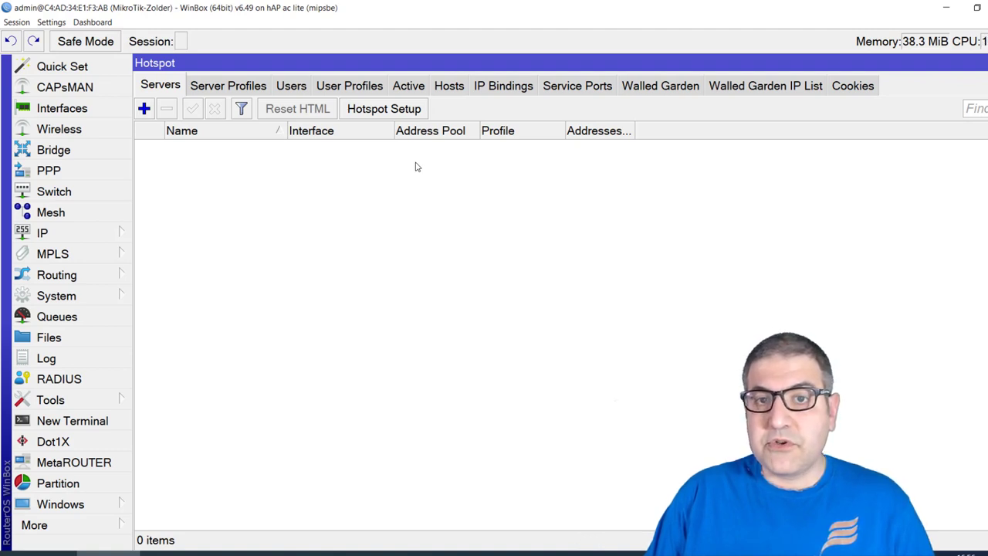
click(395, 115)
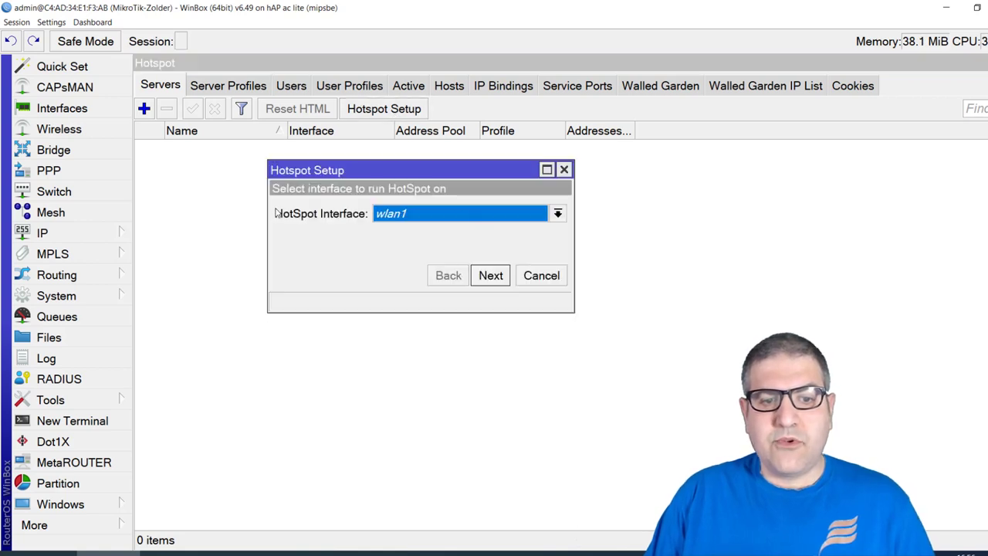
Accept wlan1, network 192.168.10.1/24 with masquerading and the proposed pool, with no SSL certificate
click(490, 275)
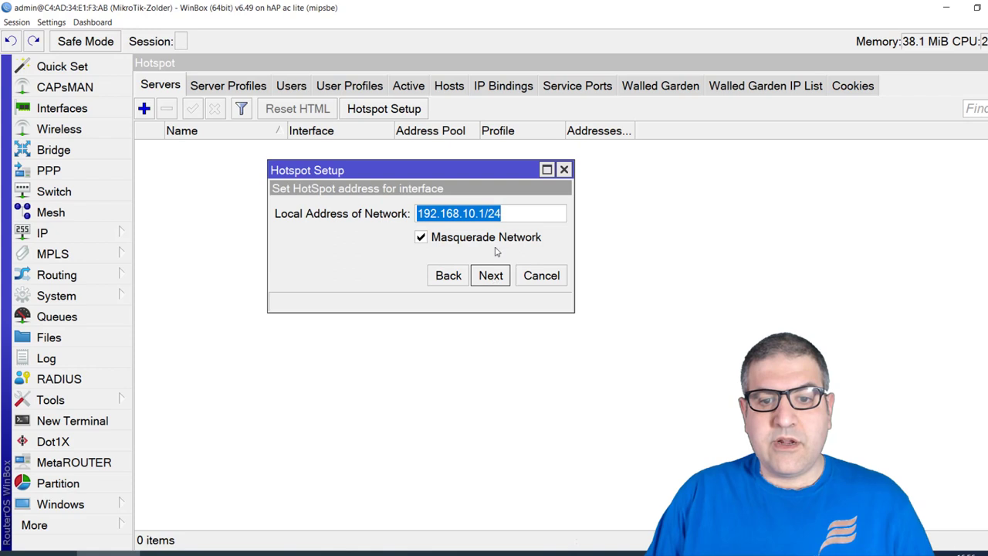
click(421, 220)
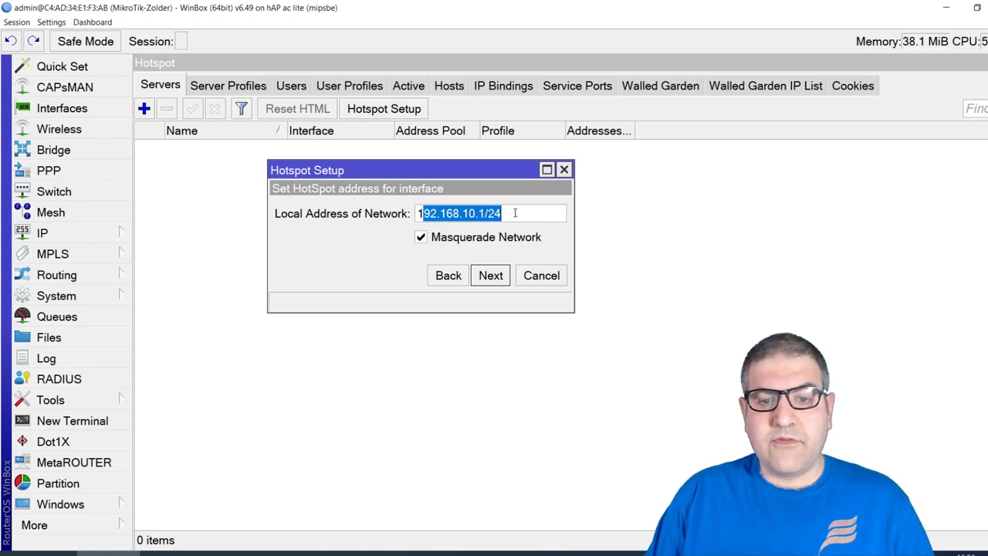
drag(501, 213, 408, 208)
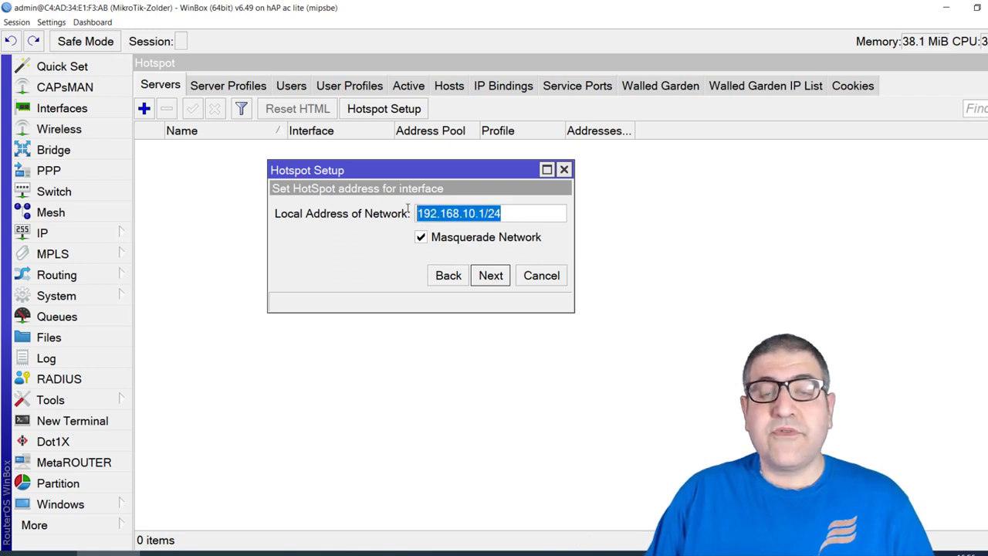
click(492, 279)
drag(437, 218, 557, 213)
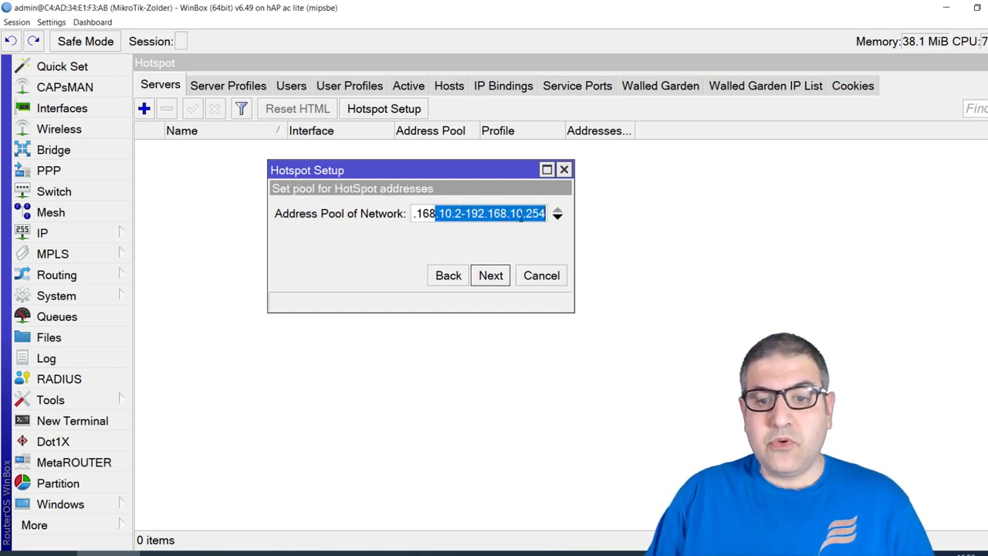
click(490, 277)
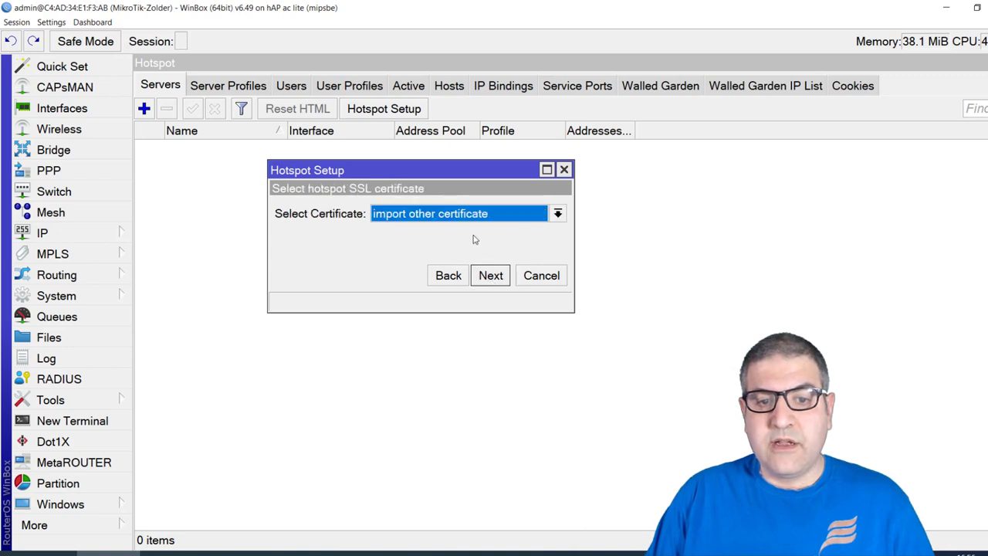
click(455, 219)
click(431, 245)
click(500, 279)
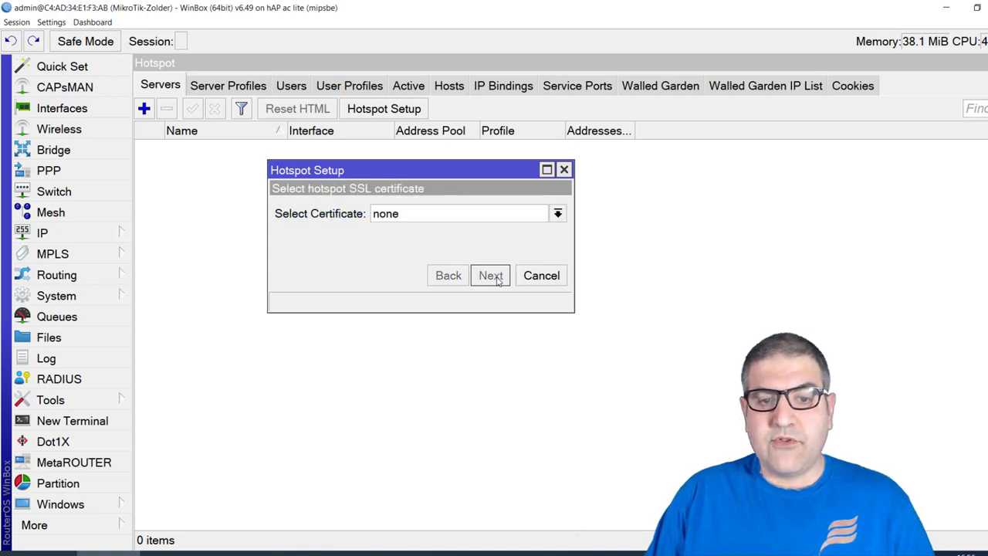
Keep the default SMTP server, DNS servers 8.8.8.8 and 1.1.1.1, and DNS name Home.local to finish
click(490, 275)
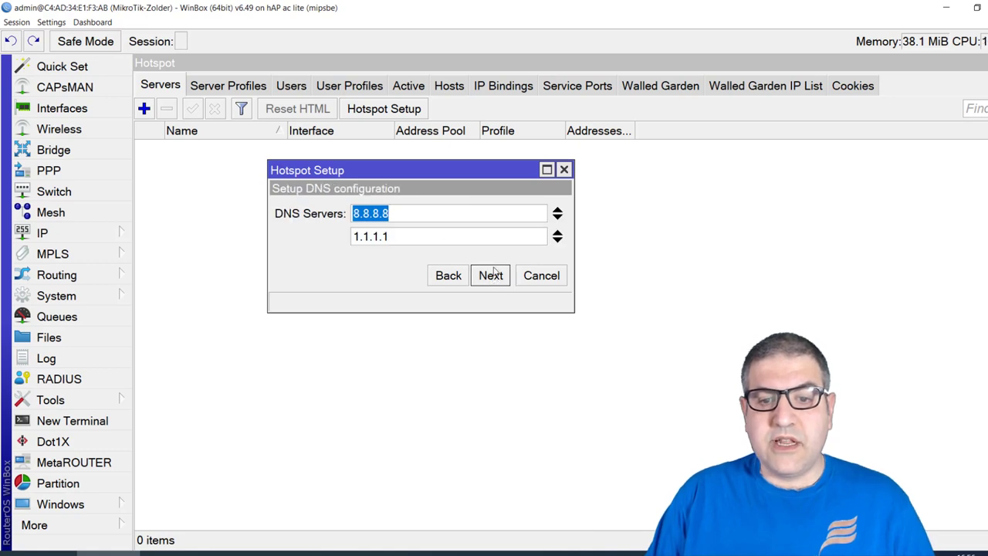
click(494, 280)
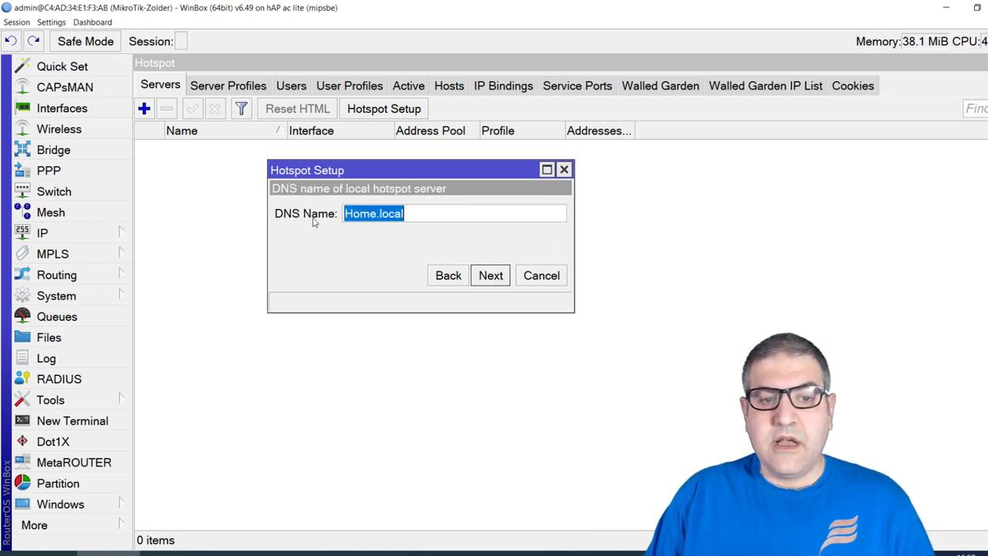
drag(344, 215, 381, 215)
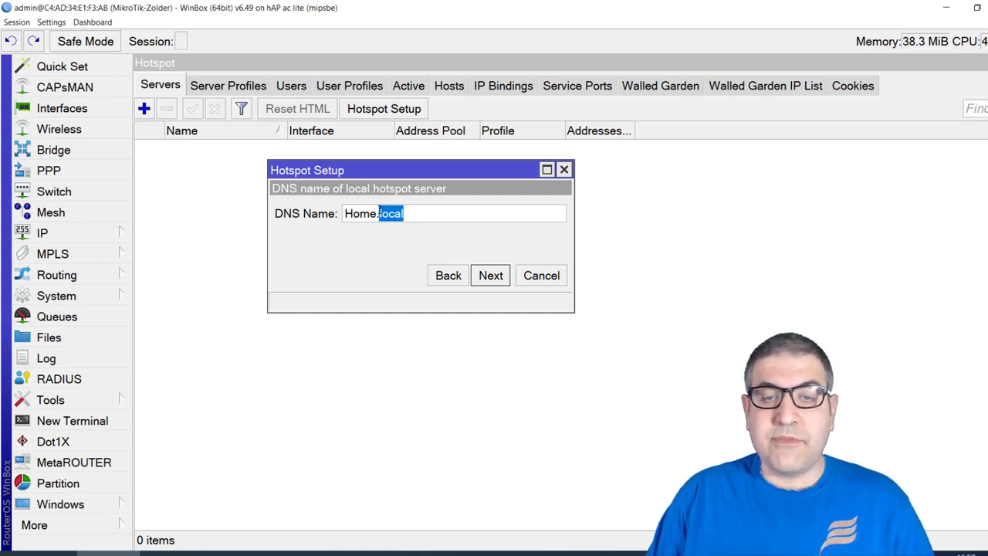
mouse_move(379, 213)
mouse_down()
mouse_move(340, 214)
mouse_move(380, 214)
mouse_up()
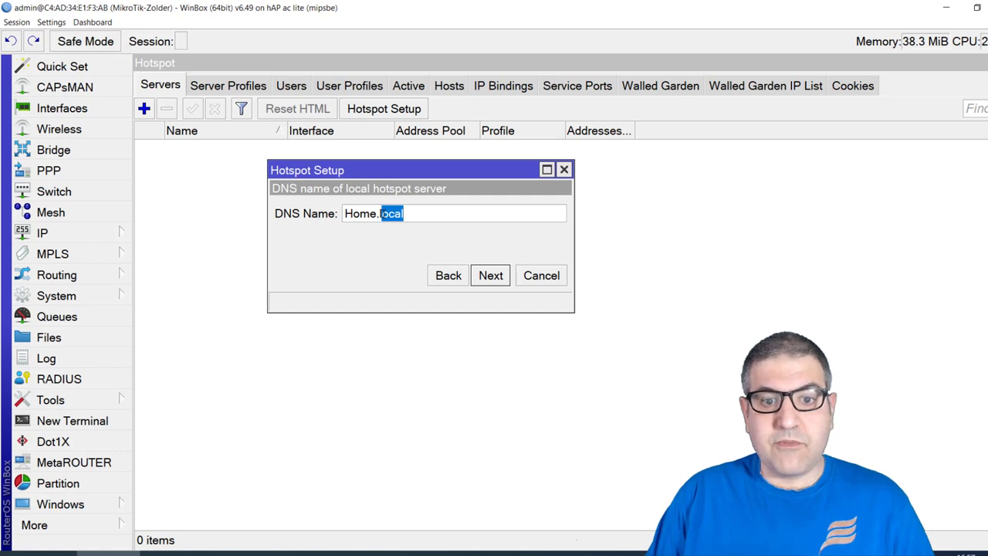
click(408, 217)
drag(351, 216, 405, 214)
click(412, 214)
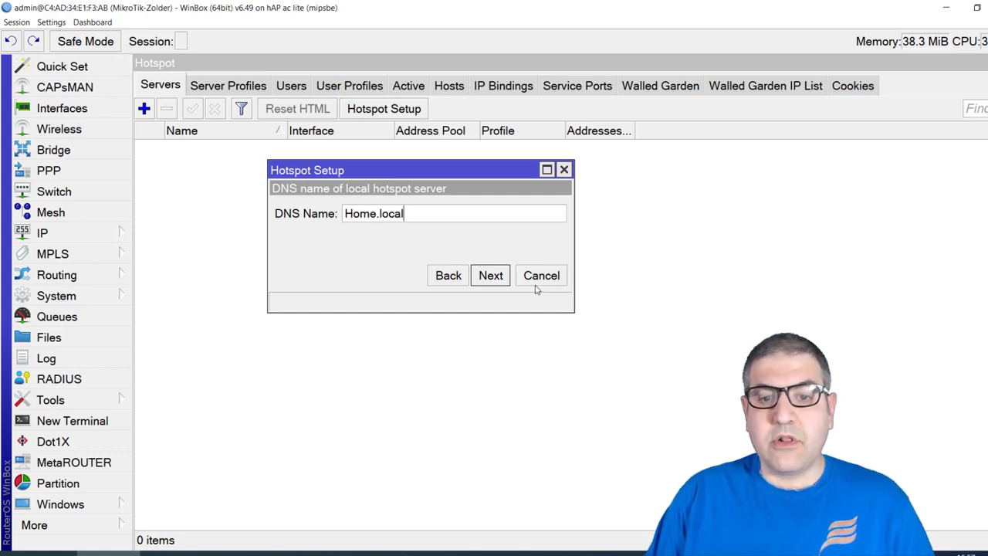
click(492, 276)
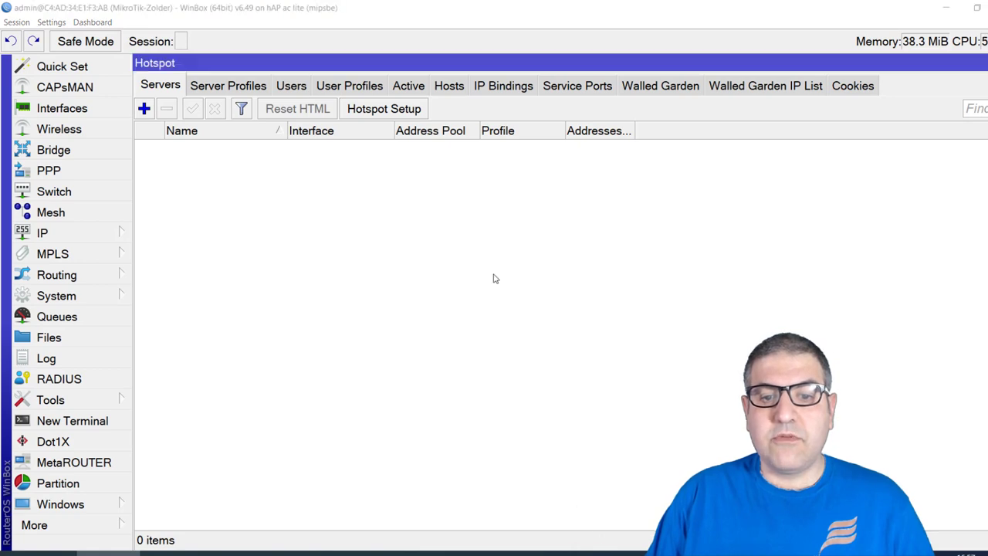
click(588, 298)
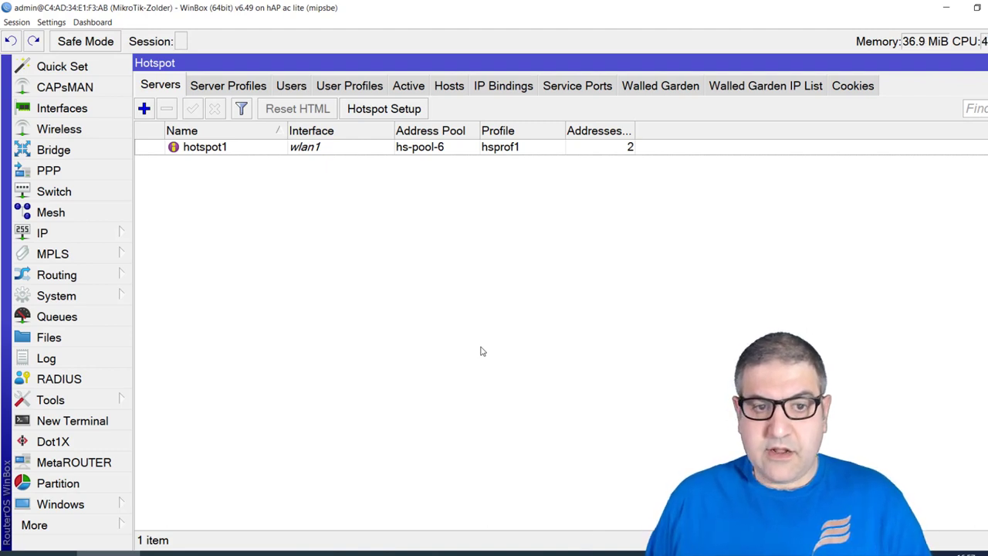
click(293, 87)
Add hotspot user user1 with a password, then switch to the phone mirror
click(143, 108)
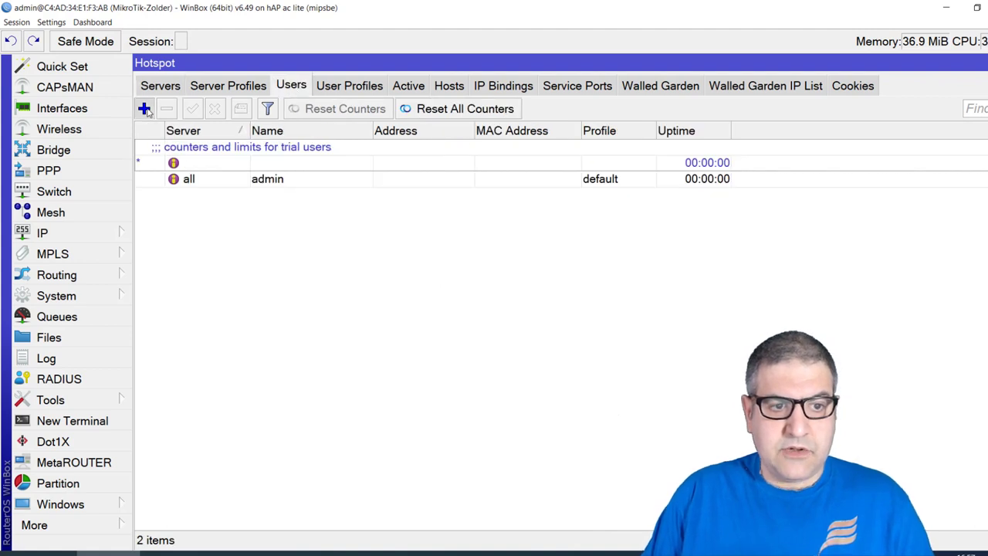
click(371, 301)
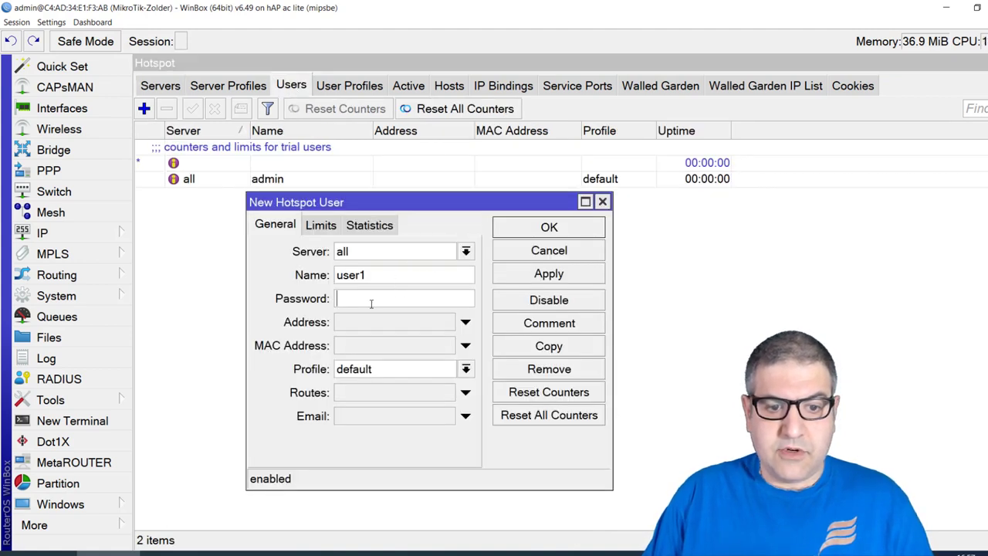
text(12345)
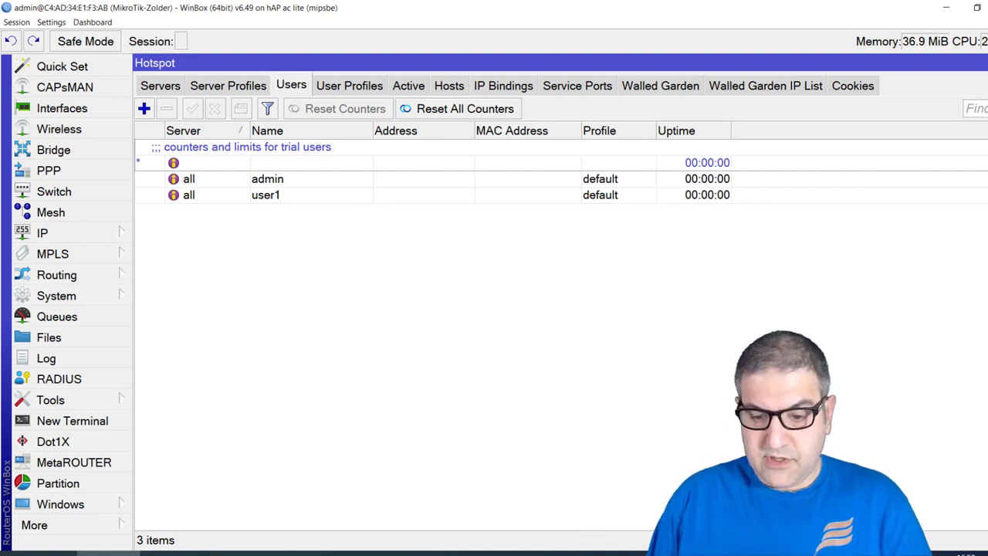
key(alt+Tab)
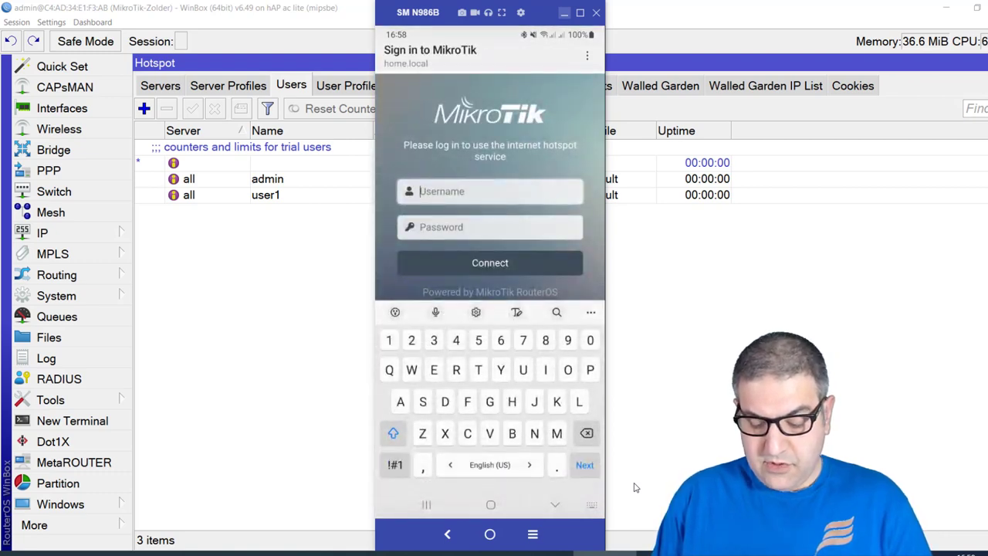
Enter username user1 and its password on the phone's hotspot login page and submit
text(user1)
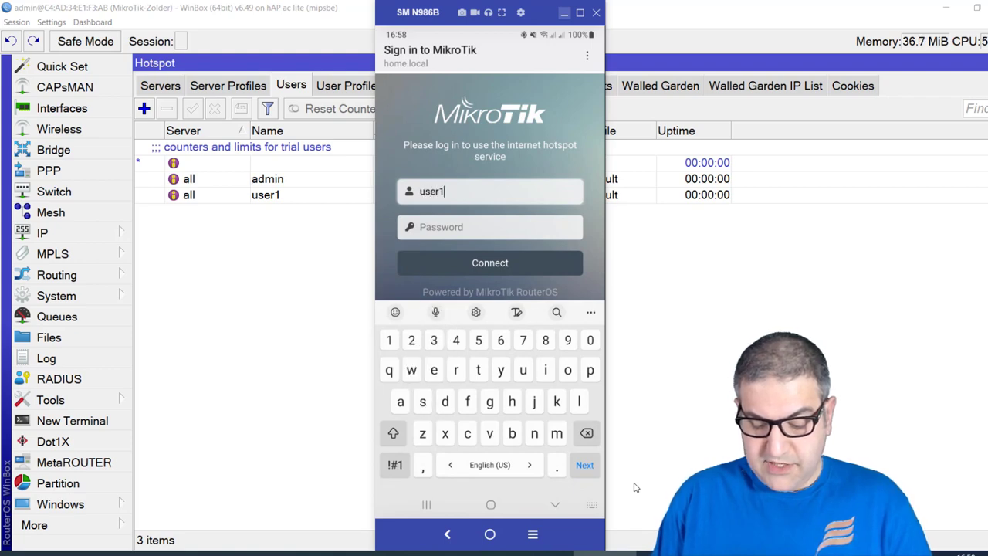
key(Tab)
text(user1)
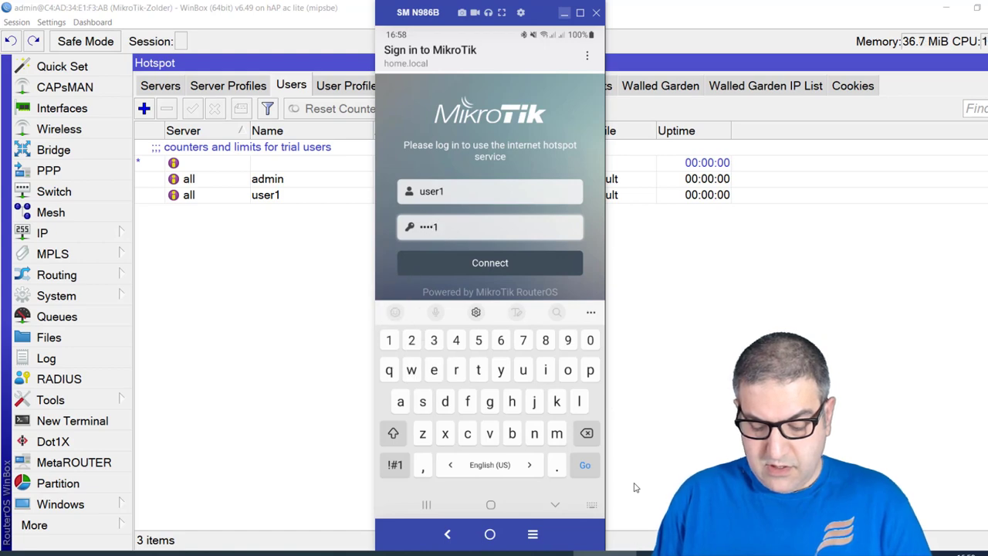
key(Return)
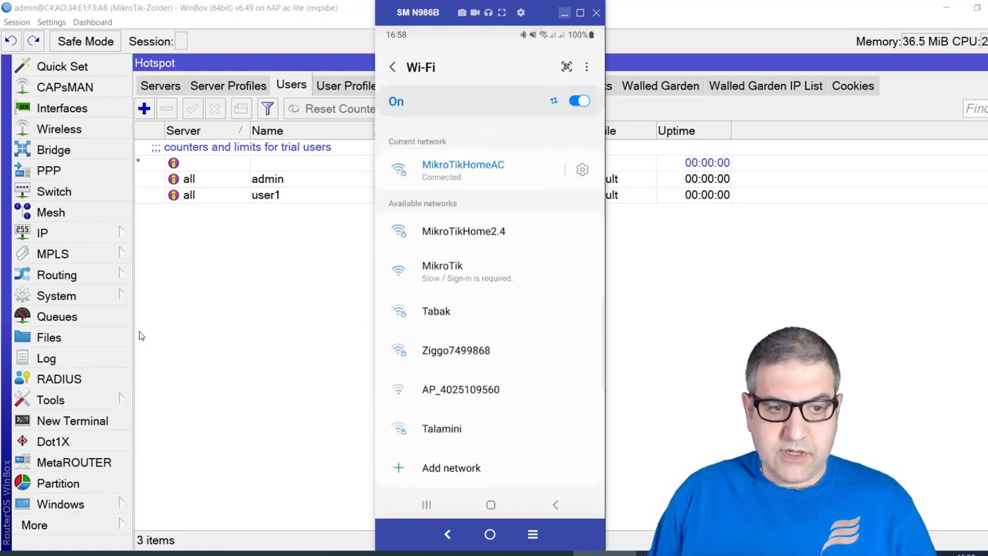
Delete hotspot user user1, end its active session and remove the phone's host entry
click(210, 196)
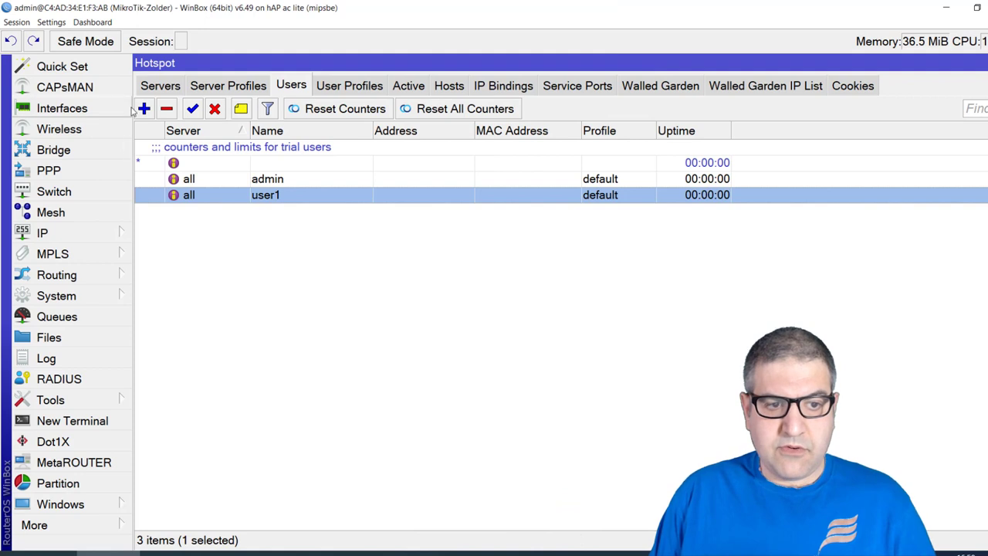
click(172, 110)
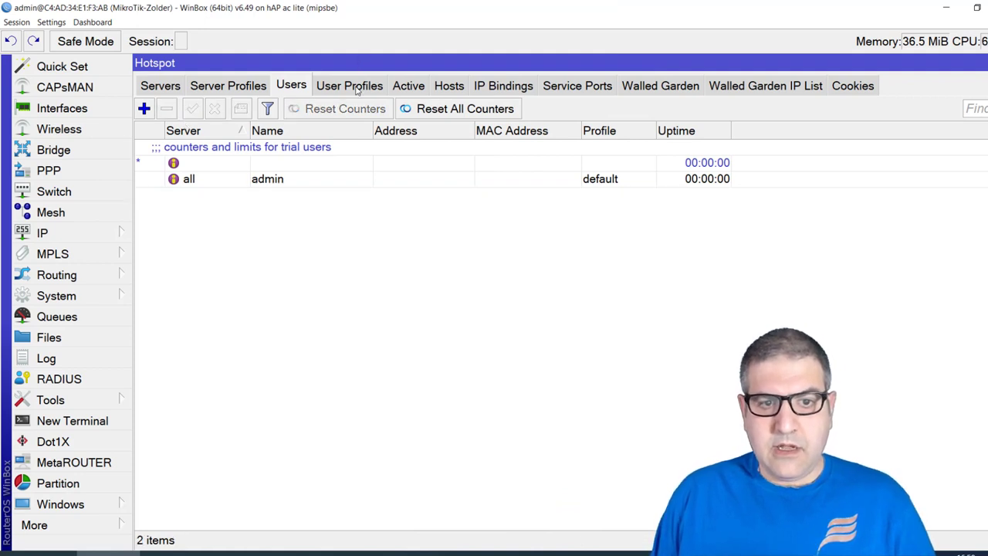
click(417, 90)
click(219, 150)
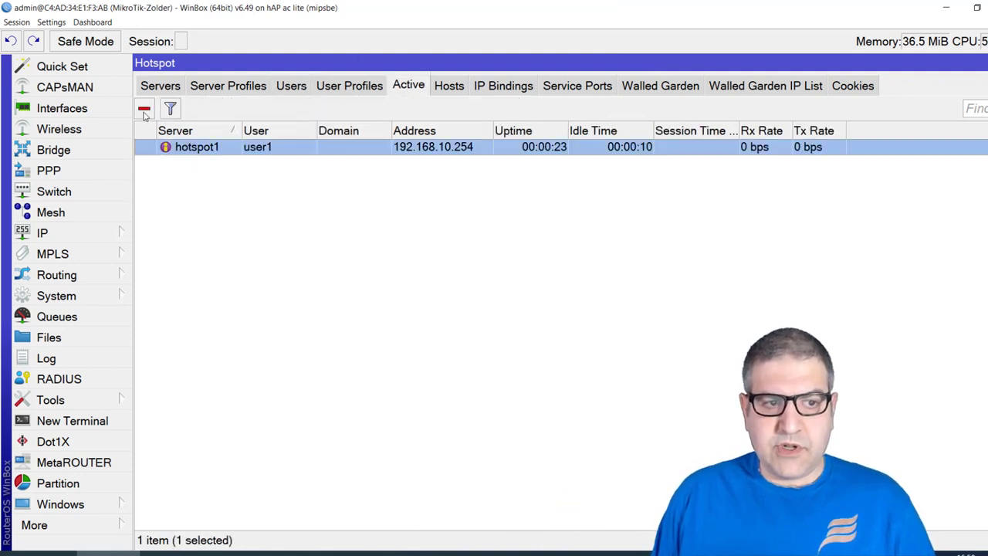
click(144, 109)
click(449, 85)
click(163, 151)
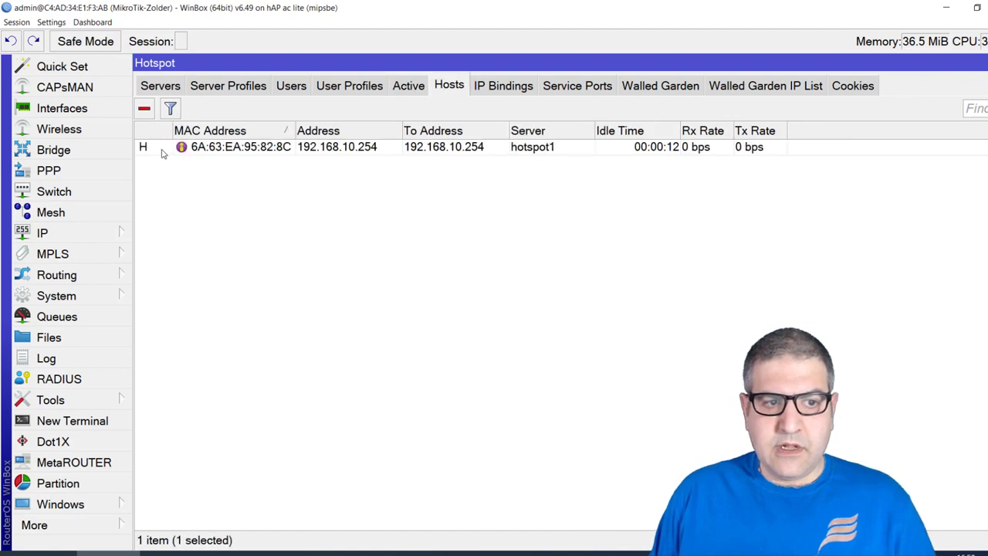
click(147, 111)
Remove user1's login cookie from the Cookies tab and go back to the Servers list
click(503, 85)
click(578, 86)
click(660, 86)
click(764, 86)
click(853, 86)
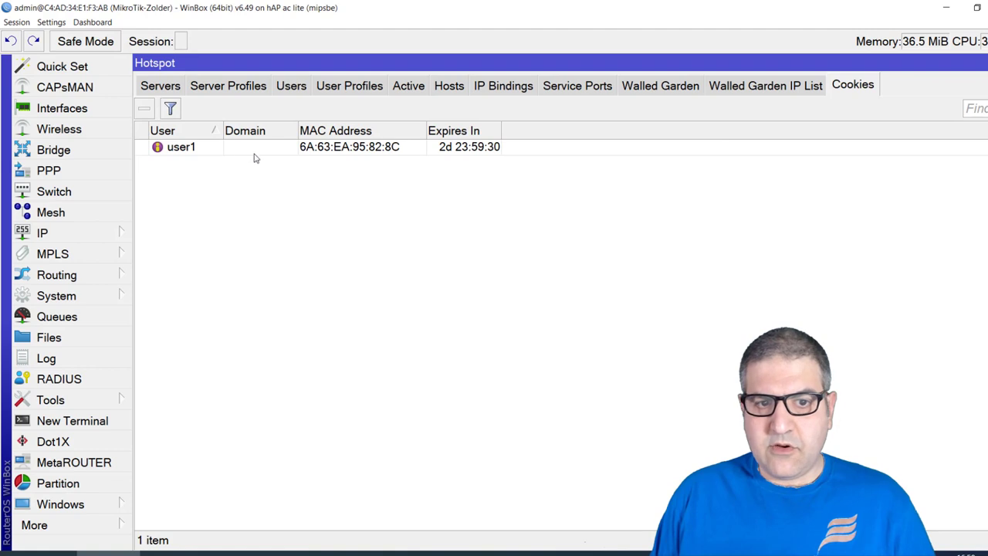
click(214, 150)
click(144, 109)
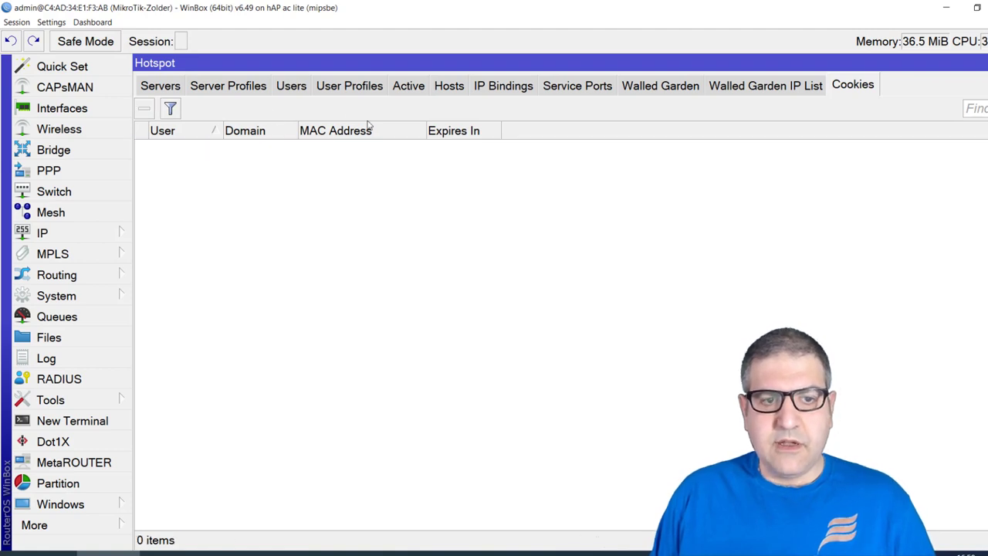
click(174, 88)
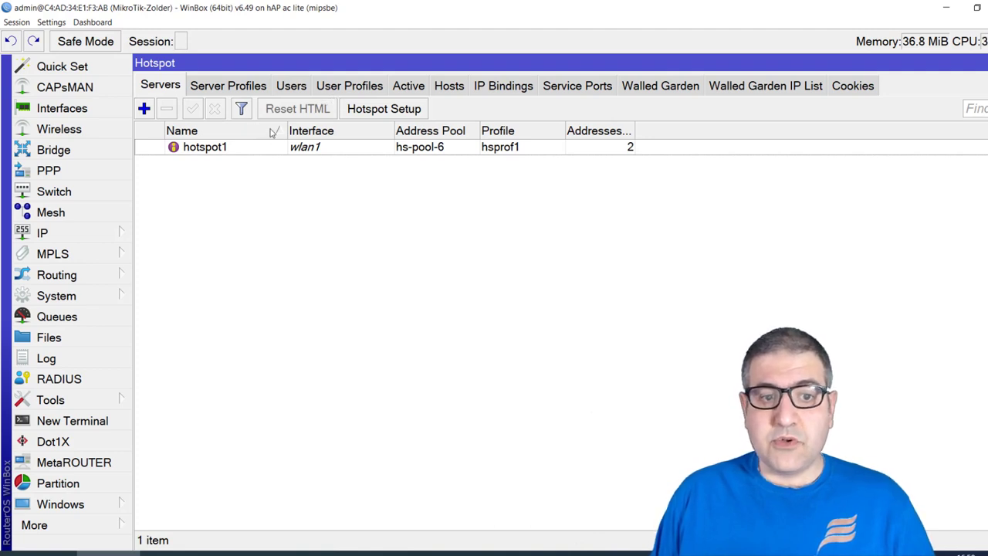
Review Server Profiles, Users, Active, Hosts, IP Bindings, Service Ports and Cookies, ending on the empty Walled Garden list
click(222, 87)
click(293, 88)
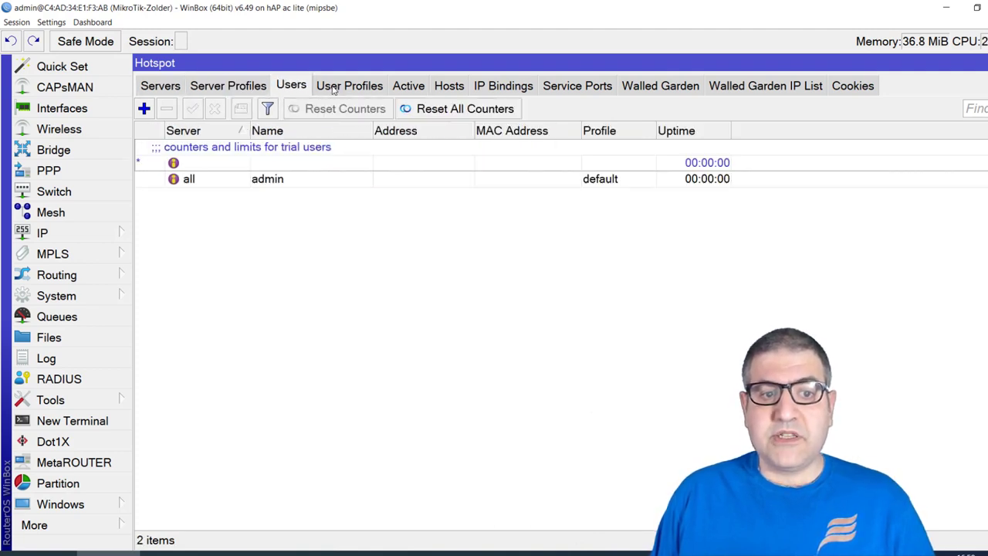
click(334, 88)
click(408, 86)
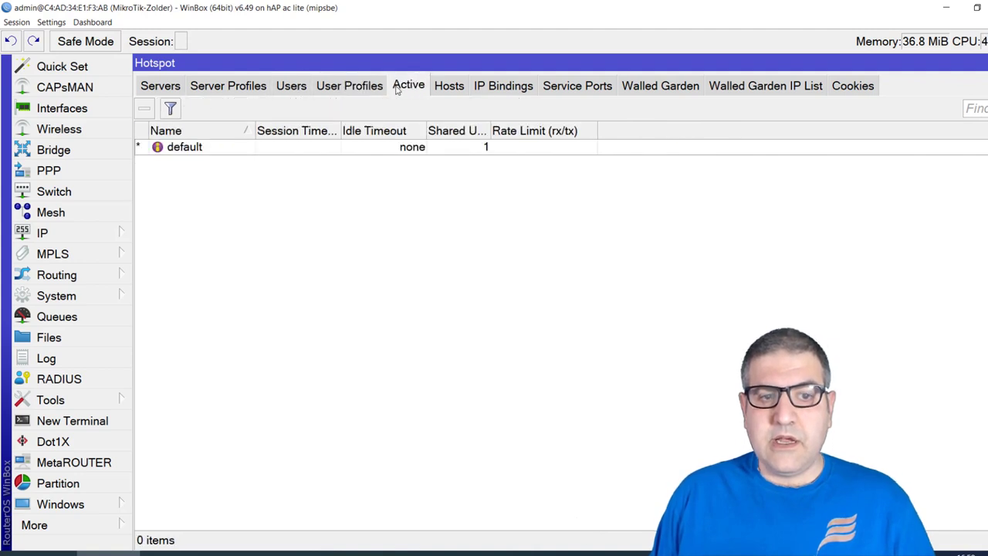
click(454, 88)
click(519, 89)
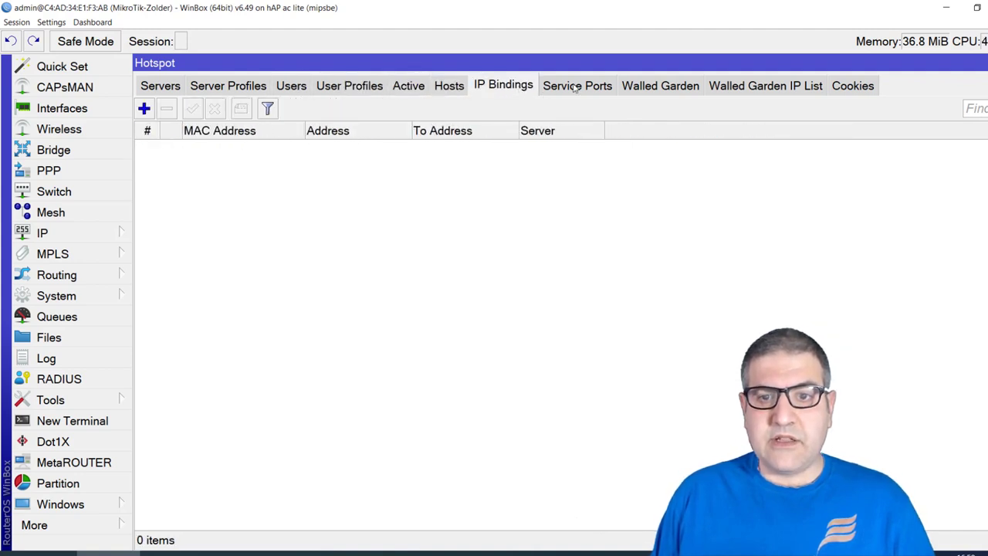
click(577, 87)
click(665, 87)
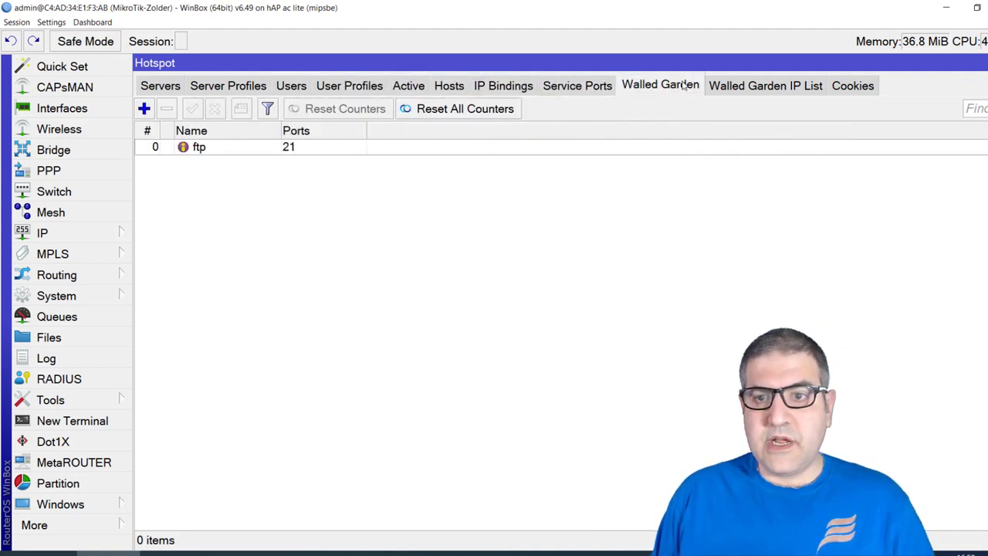
click(765, 86)
click(850, 85)
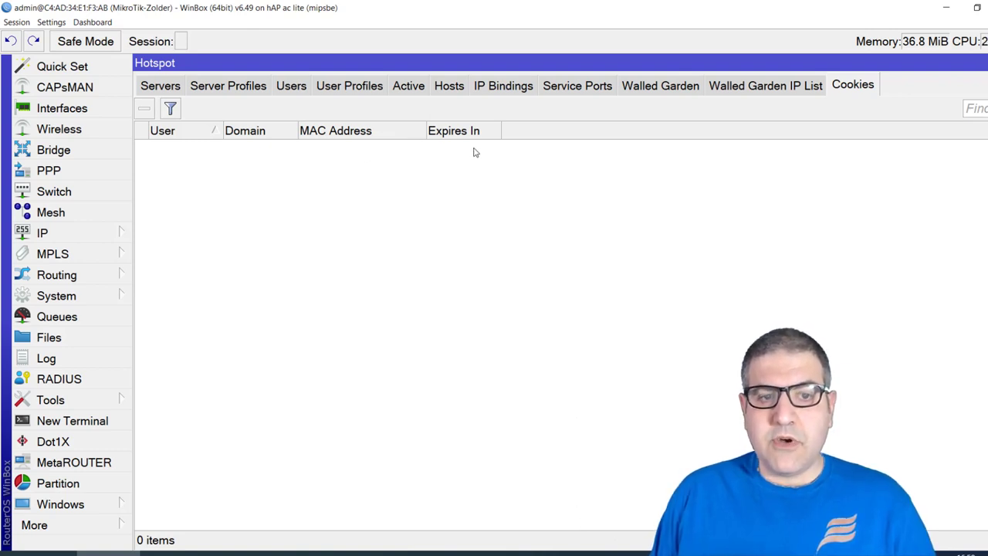
click(665, 91)
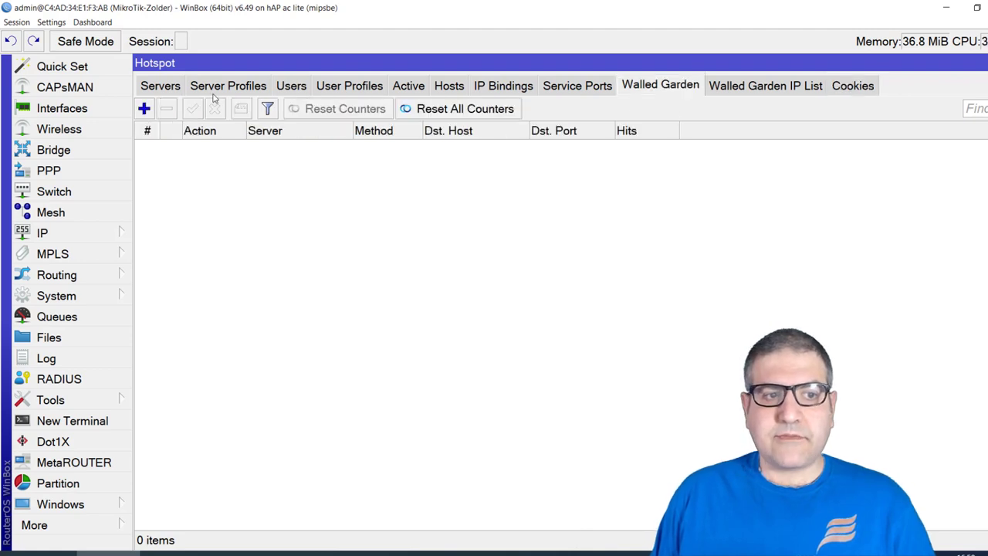
Add a walled-garden rule with Dst. Host *whatsapp.com and Dst. Port 443
click(146, 109)
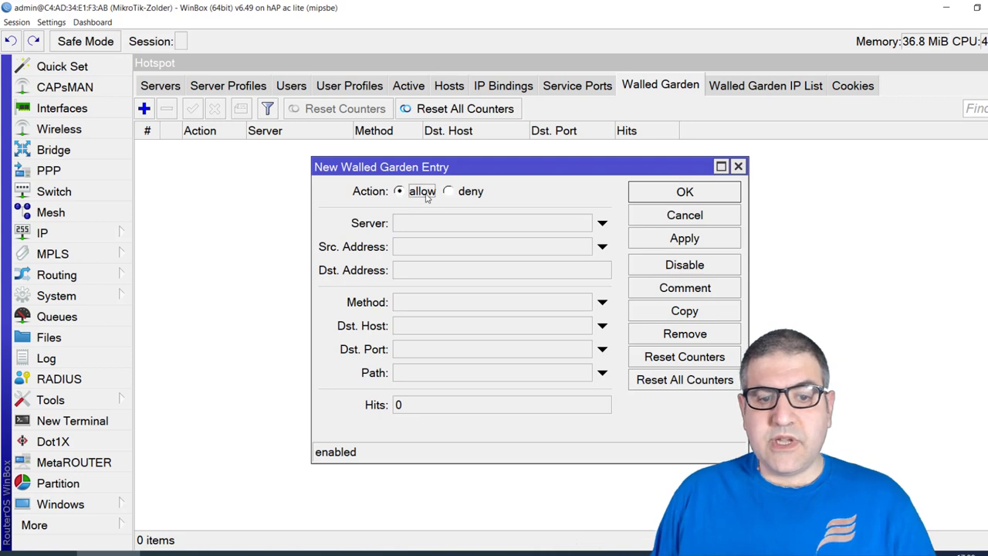
click(426, 327)
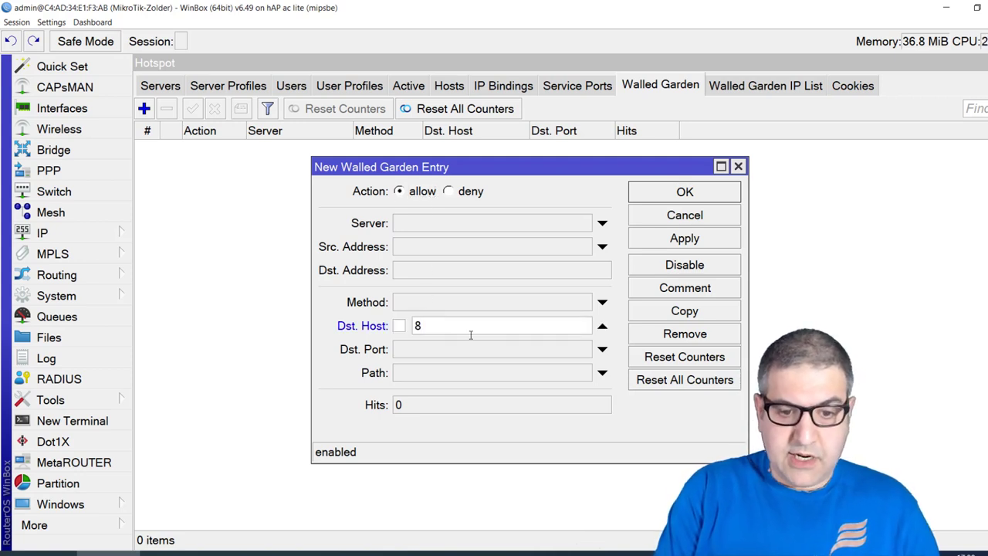
text(*what)
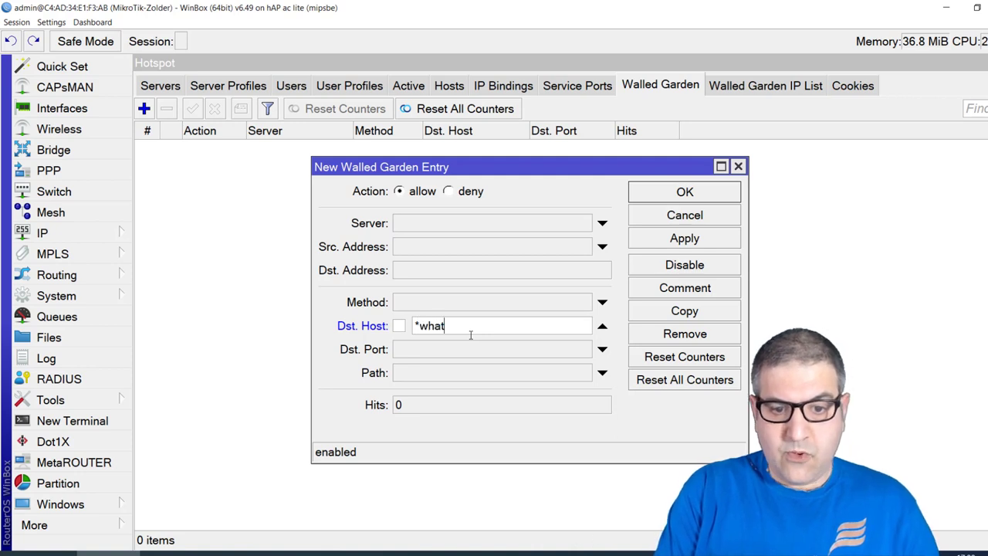
text(sapp.com)
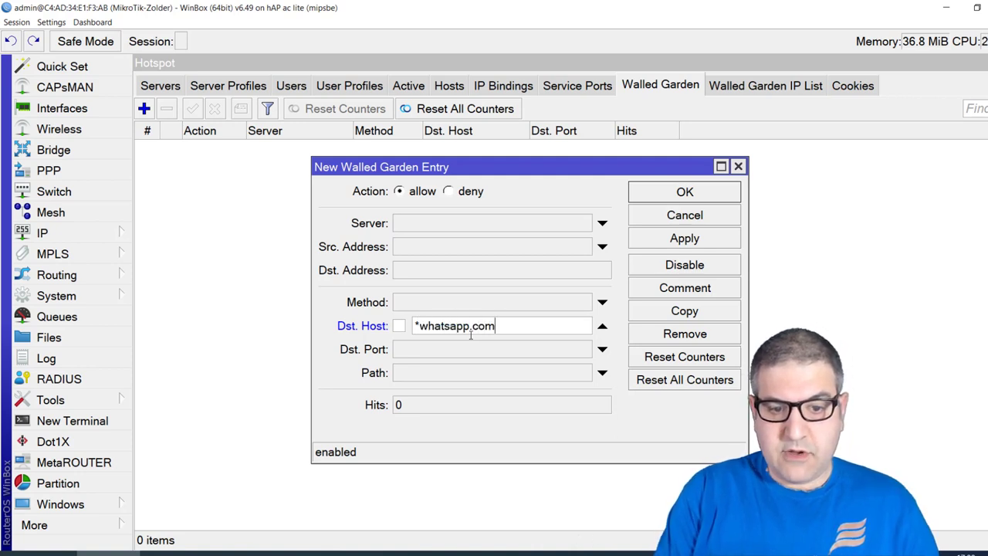
key(Tab)
text(443)
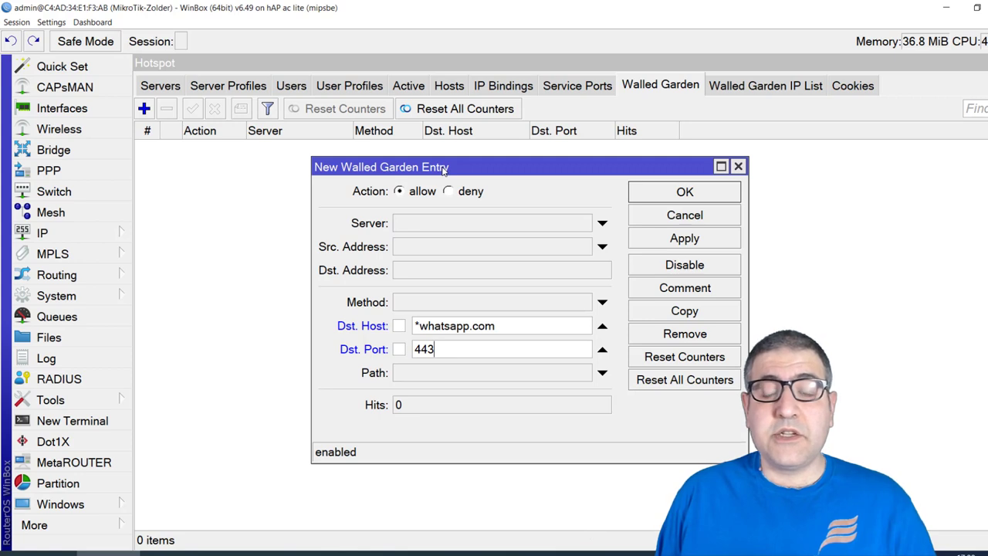
drag(419, 326, 498, 328)
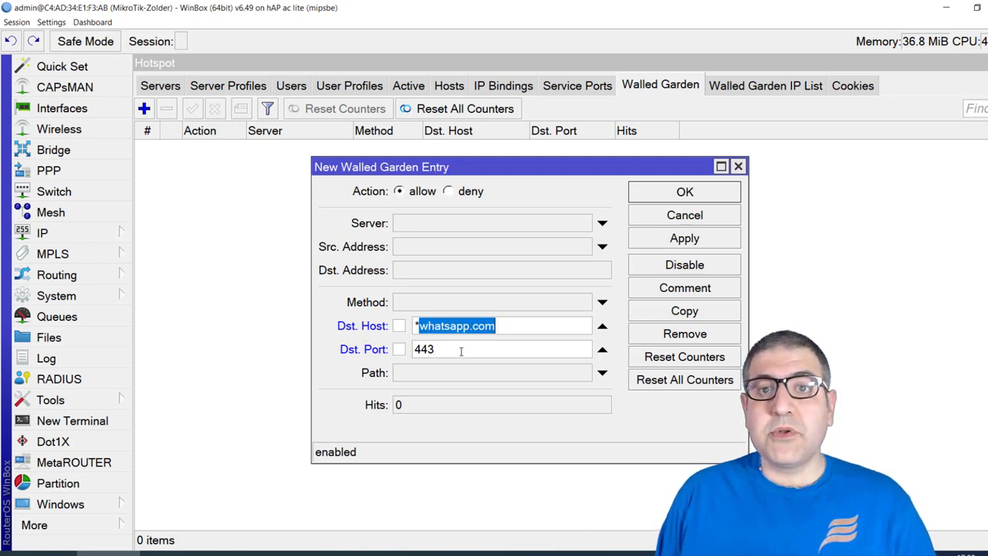
click(702, 195)
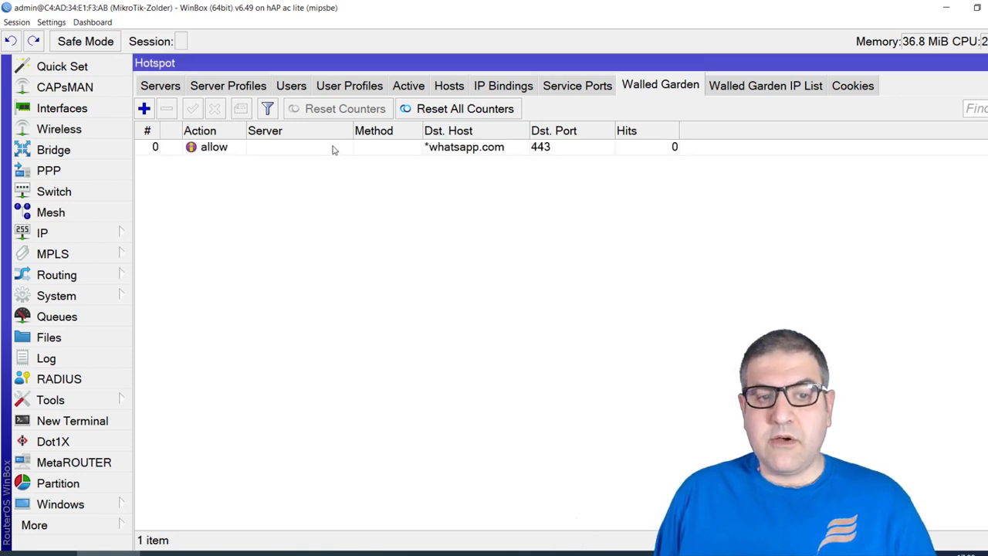
Copy the *whatsapp.com rule and change its host ending from com to net
click(335, 148)
double_click(545, 152)
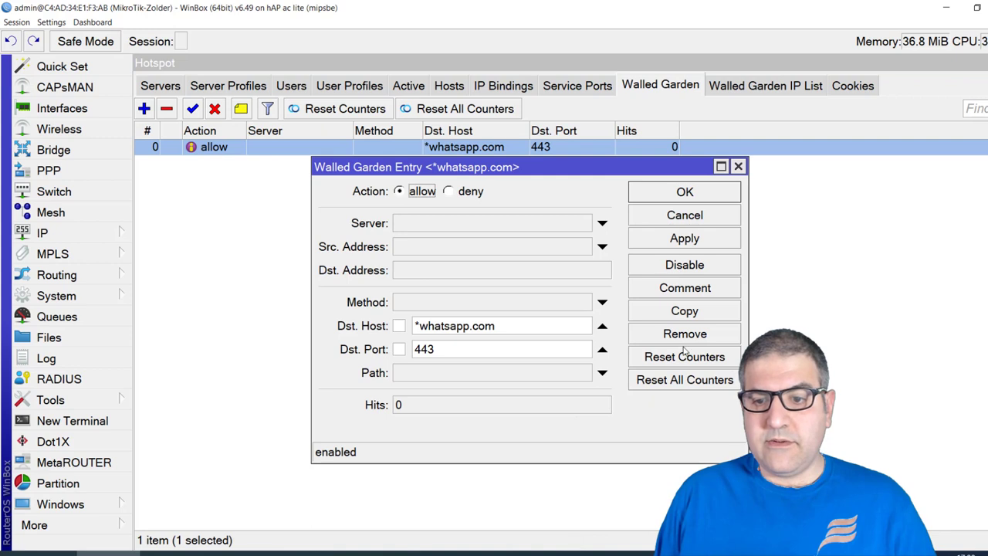
click(684, 311)
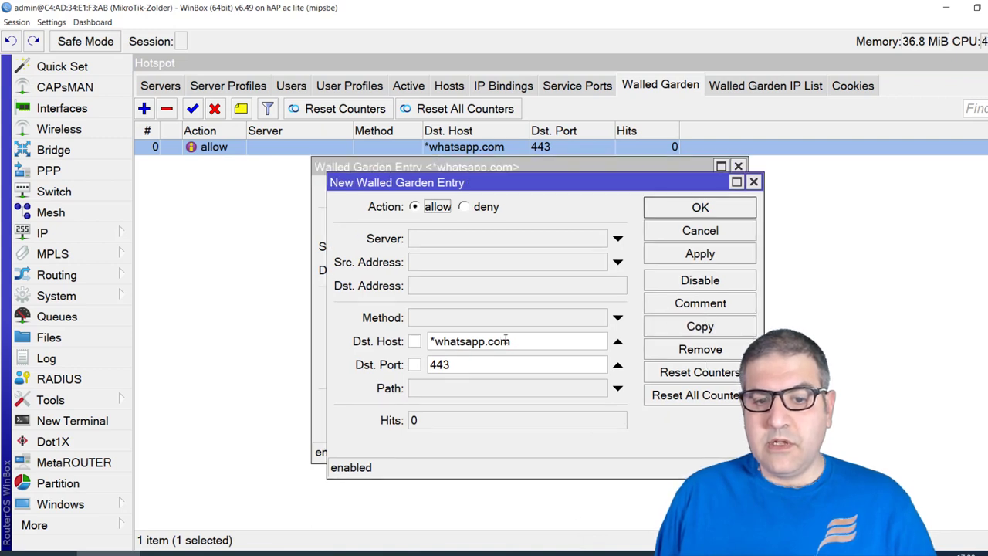
drag(523, 341, 487, 342)
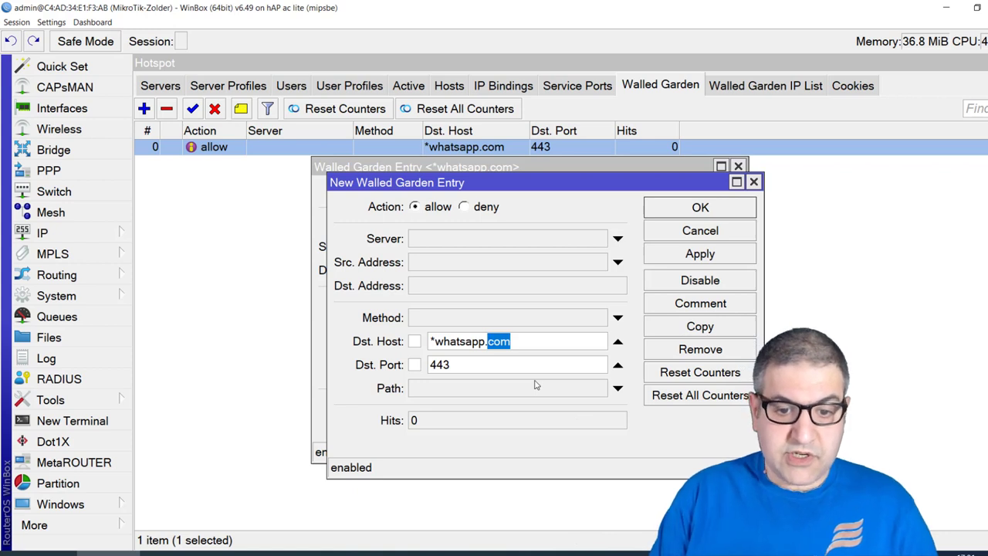
text(net)
Save the *whatsapp.net rule, close the original rule, and close the phone mirror after the ping
click(689, 210)
click(683, 192)
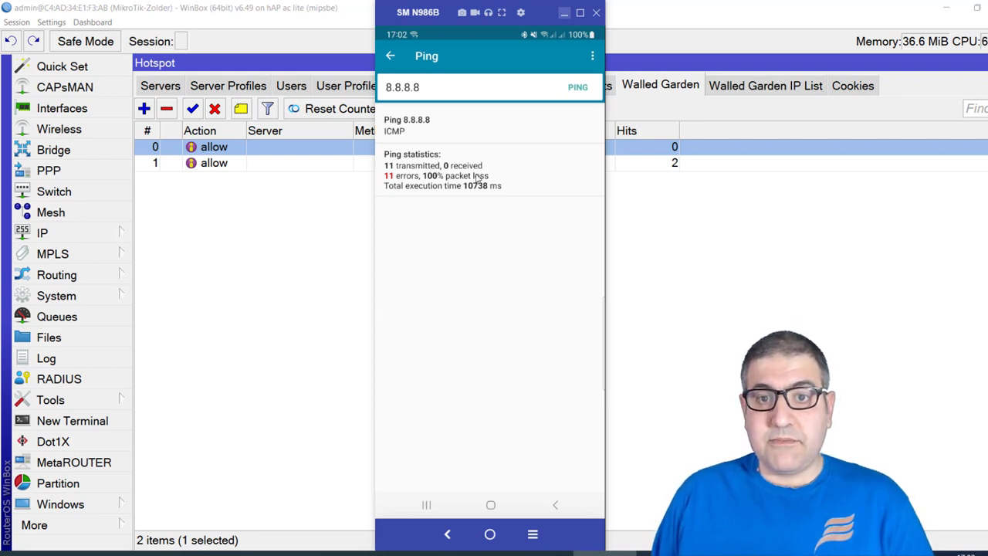
click(564, 13)
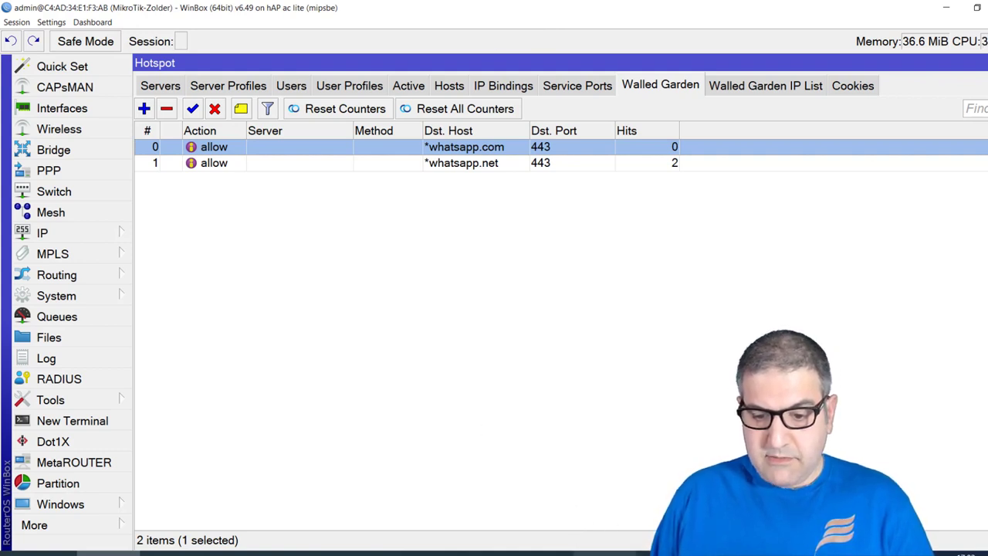
Check the *whatsapp.net rule reaching 34 hits, then restore the SM N986B phone mirror
click(595, 552)
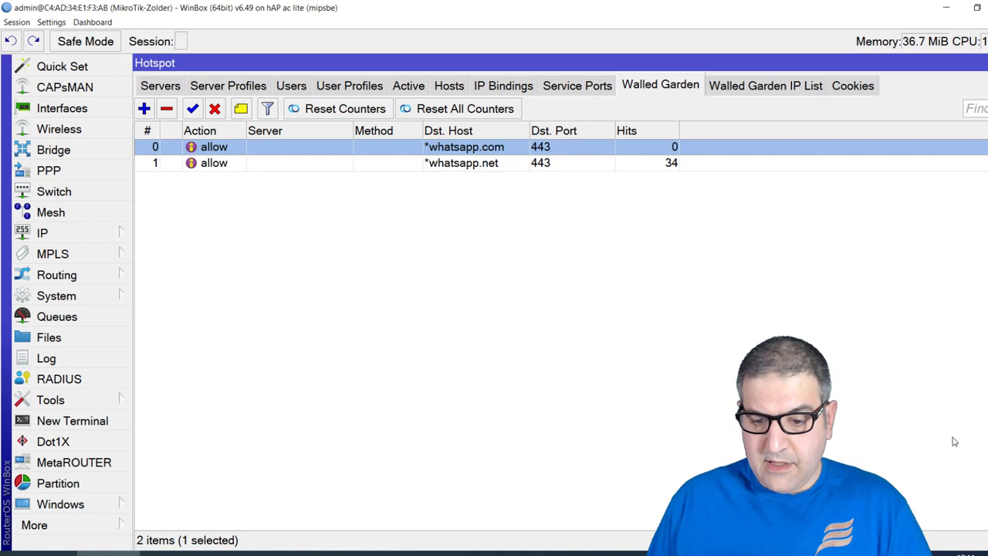
click(595, 552)
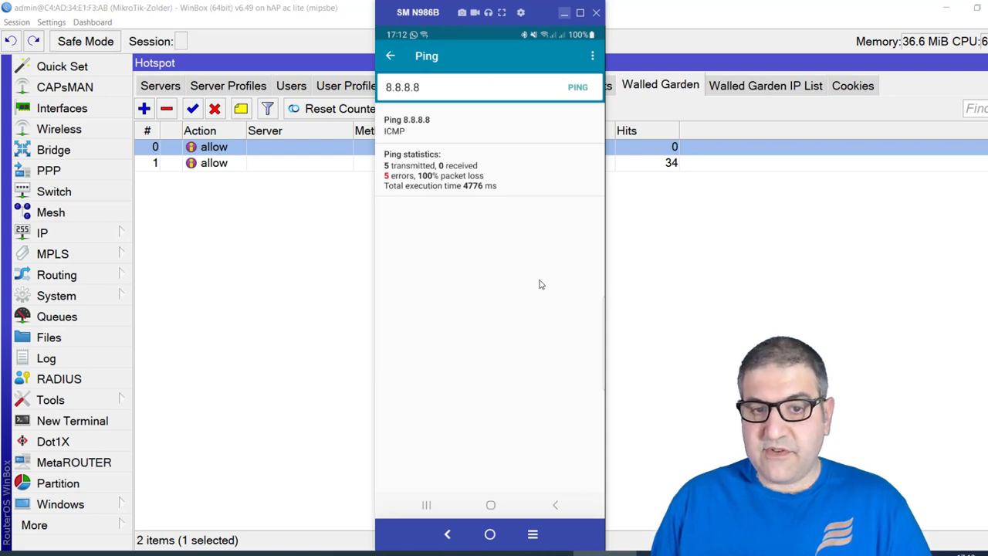
Open the phone's 'Sign in to Wi-Fi network' notification, then close the SM N986B mirror
key(alt+n)
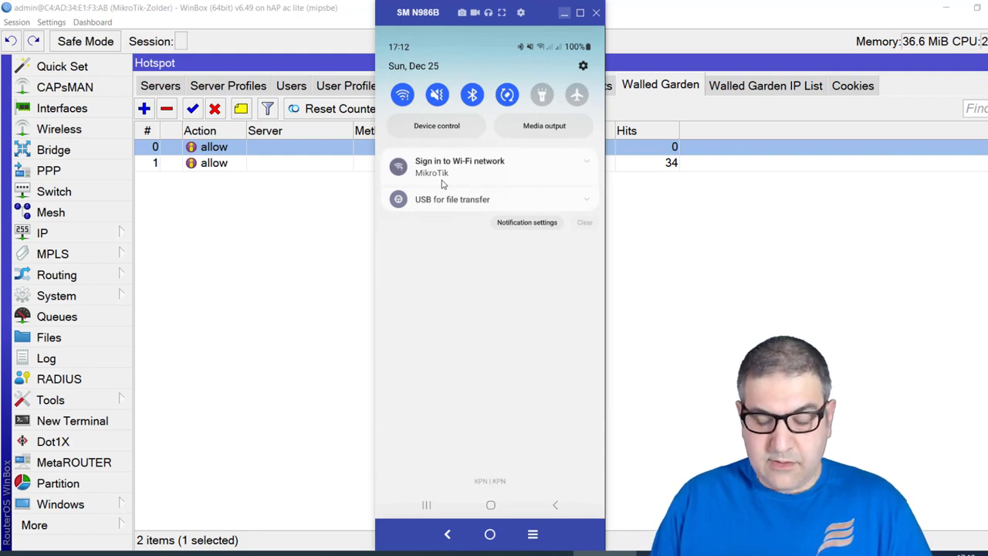
click(442, 184)
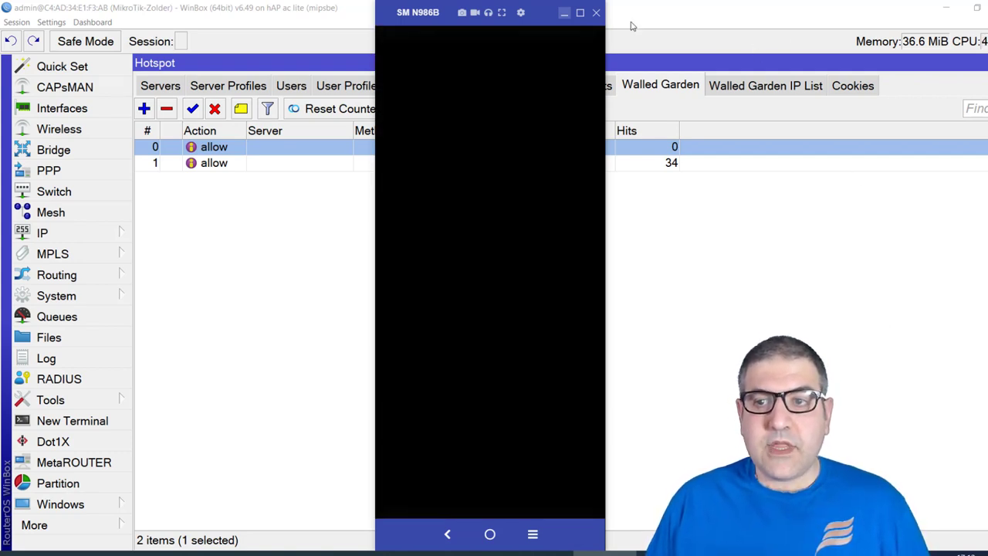
click(564, 13)
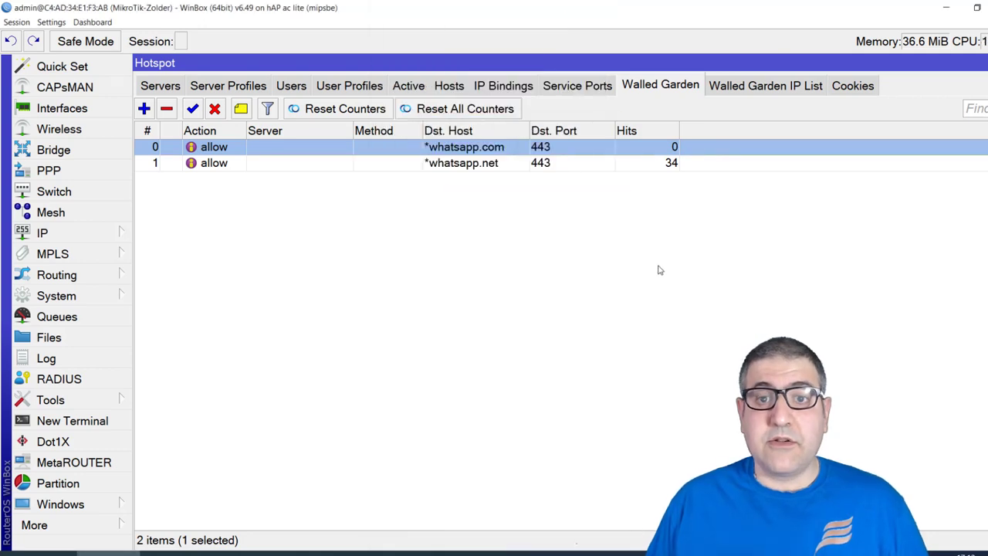